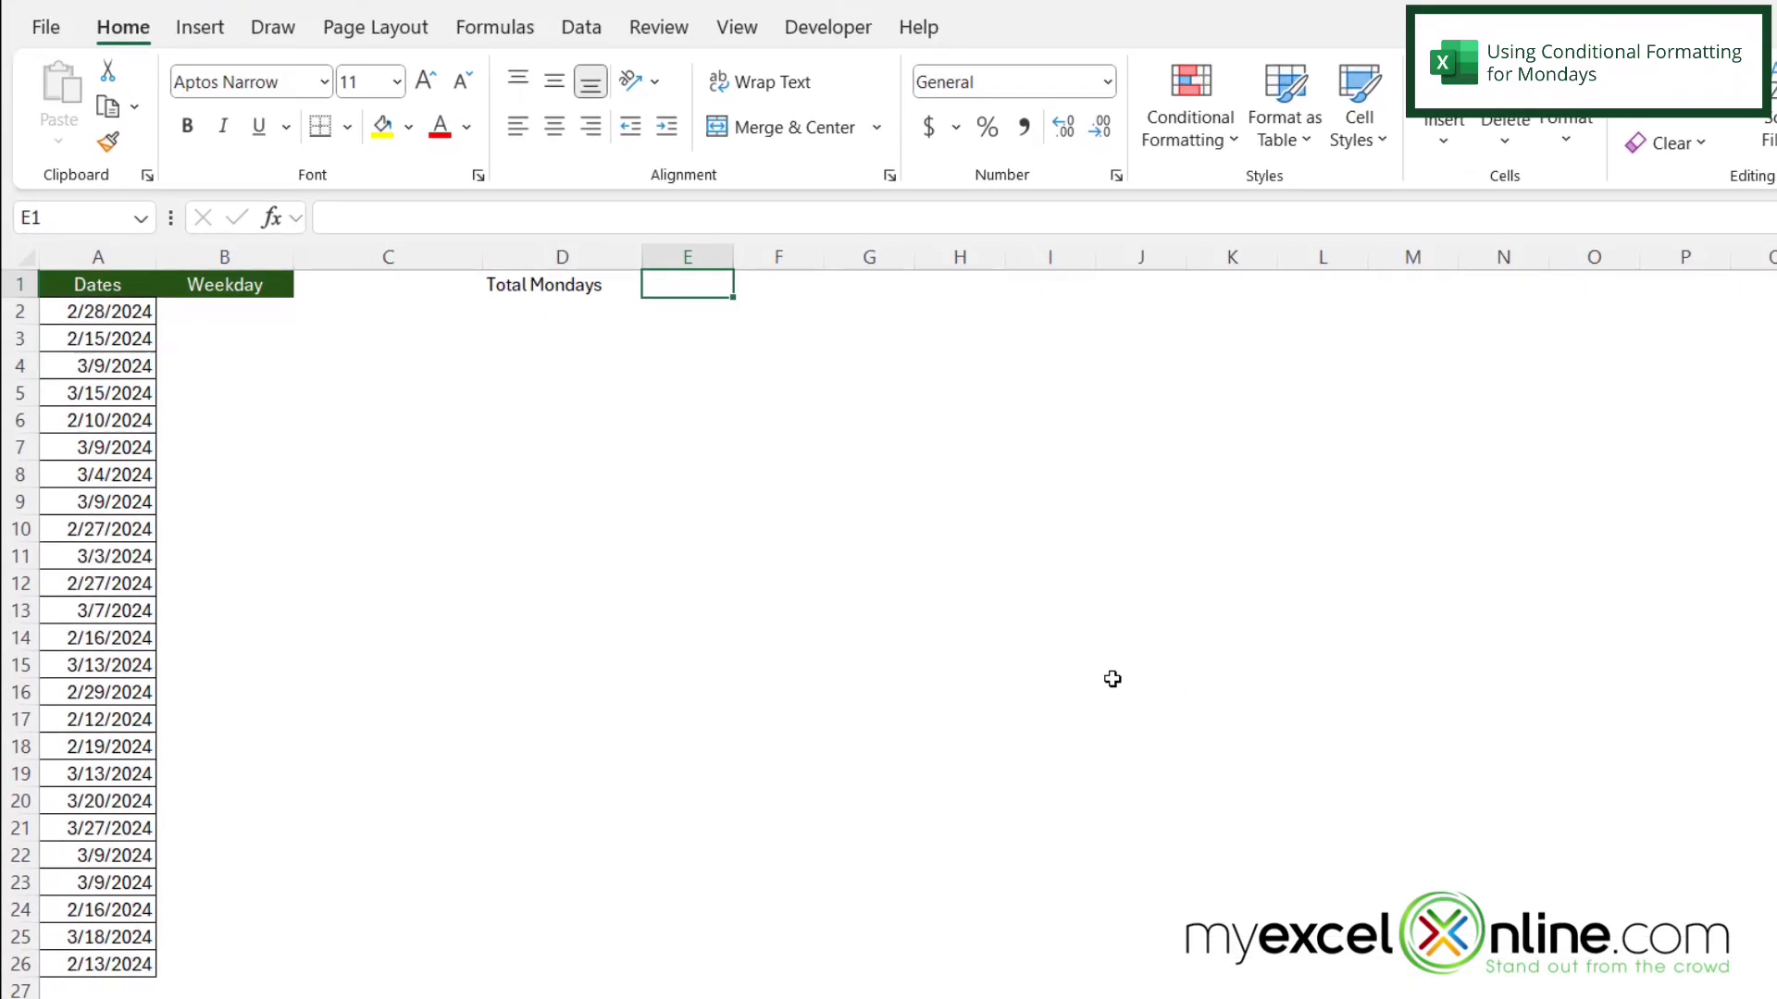
# Start a formula-based conditional formatting rule on A2:A26 with the condition =WEEKDAY(A2)=2
pyautogui.moveTo(79, 314); pyautogui.dragTo(90, 962)
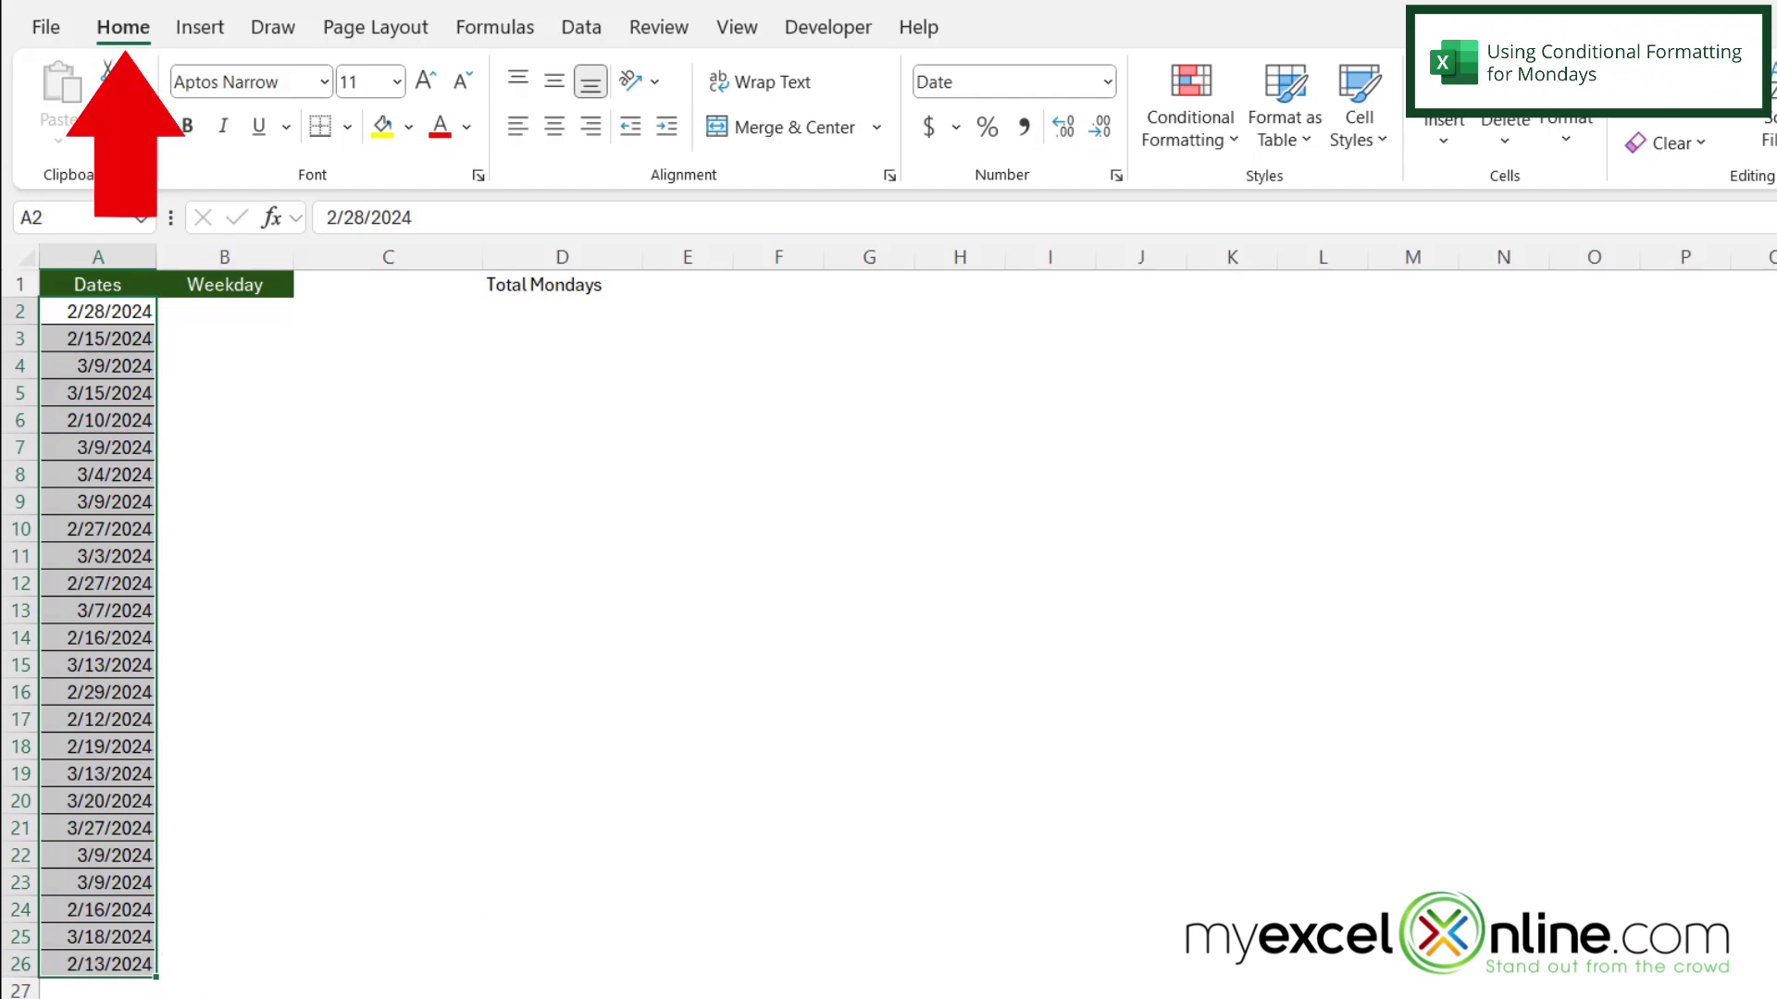
pyautogui.click(1208, 94)
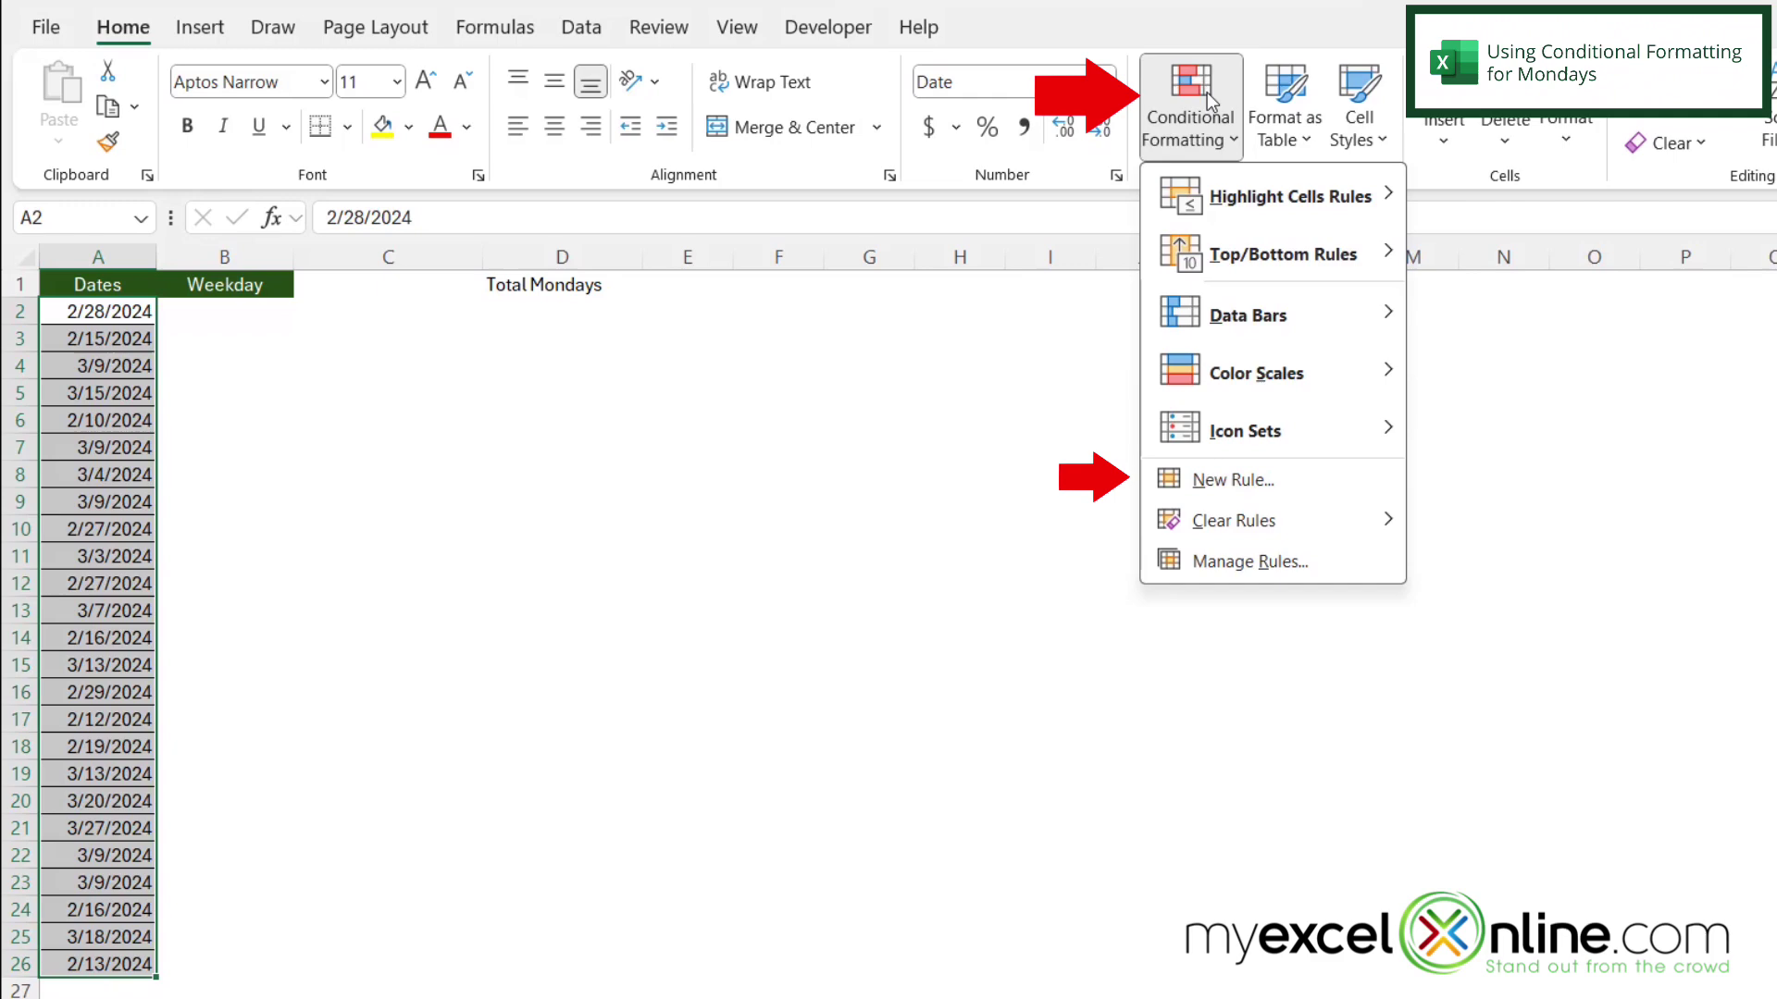
pyautogui.click(1224, 483)
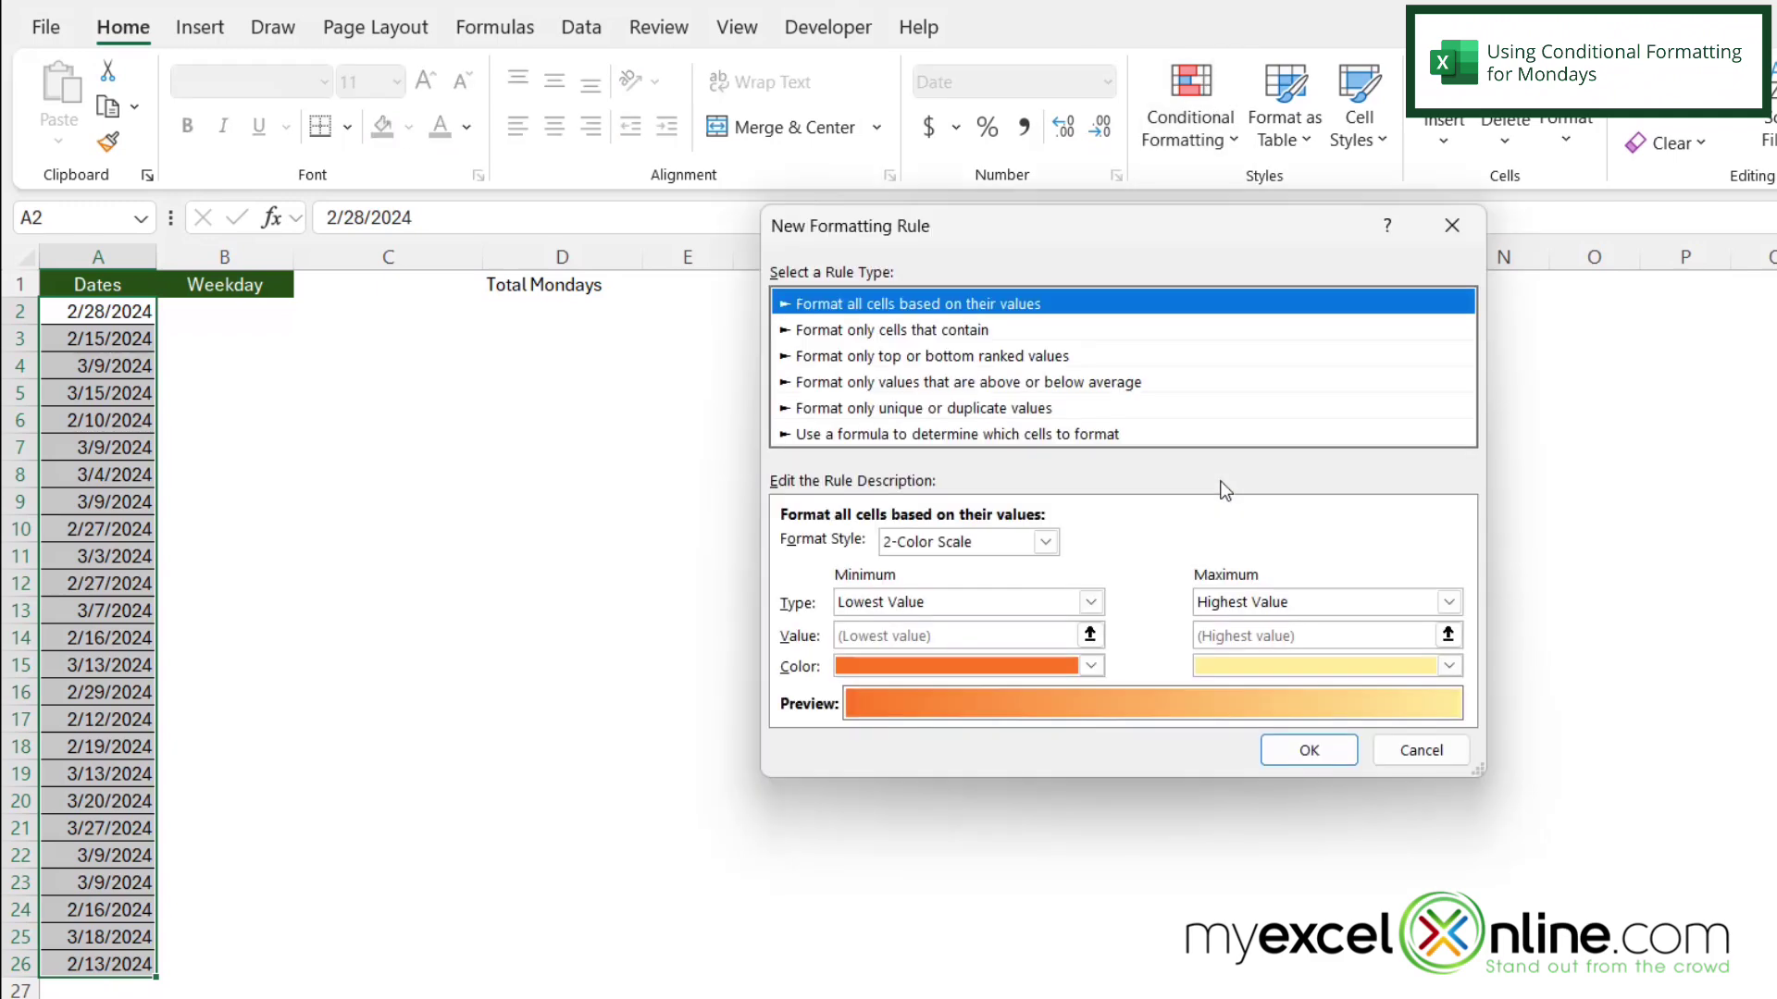
pyautogui.click(835, 433)
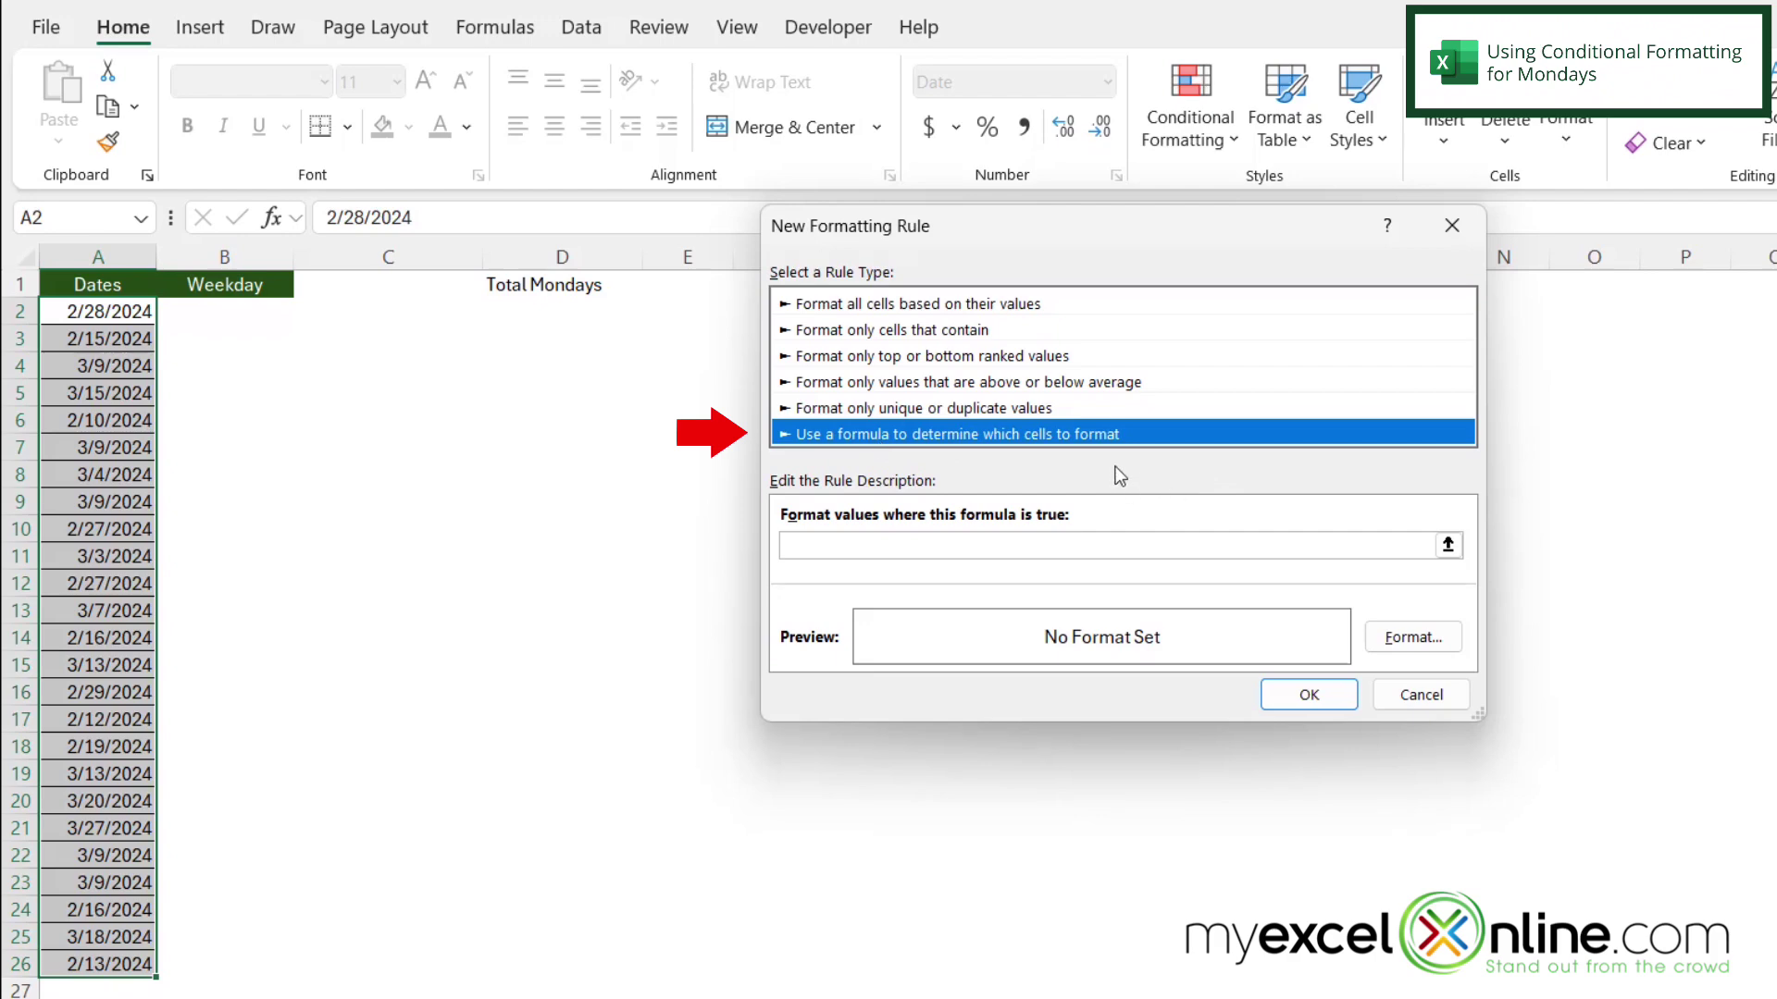
pyautogui.click(935, 553)
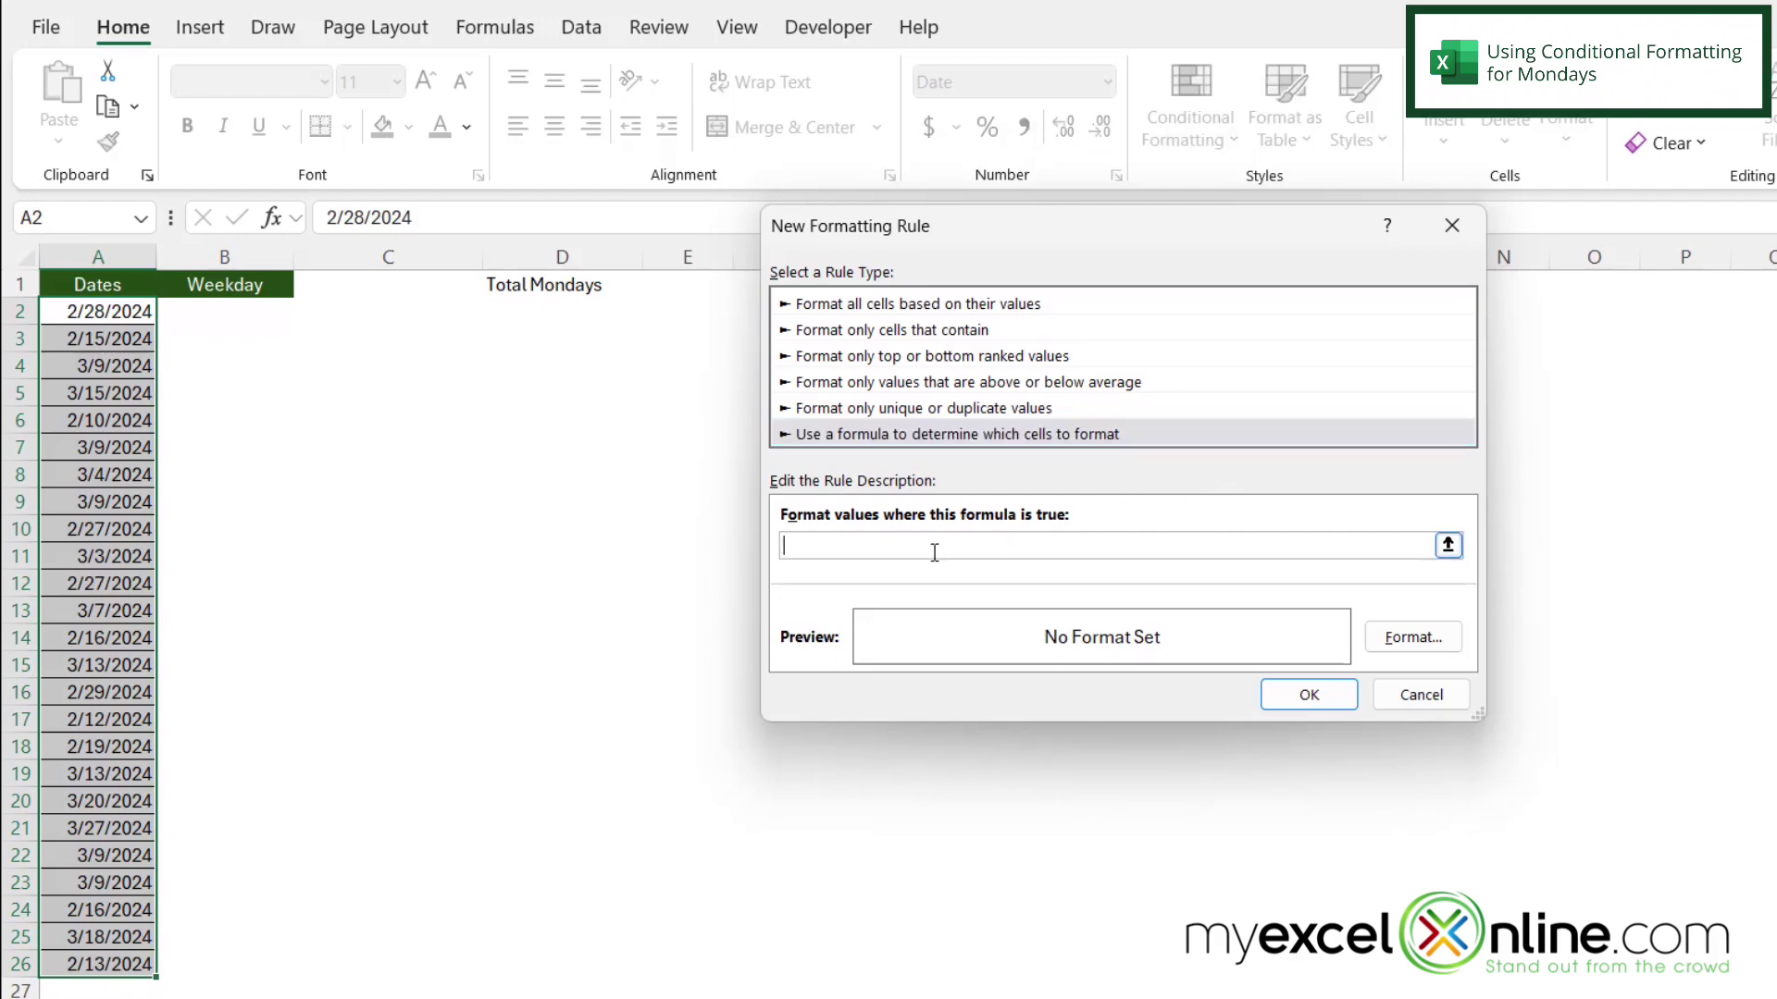
pyautogui.write('=weekday(A2)=2')
# Give the rule a light green fill and apply it, highlighting 3/4, 2/12, 2/19 and 3/18/2024
pyautogui.click(1414, 641)
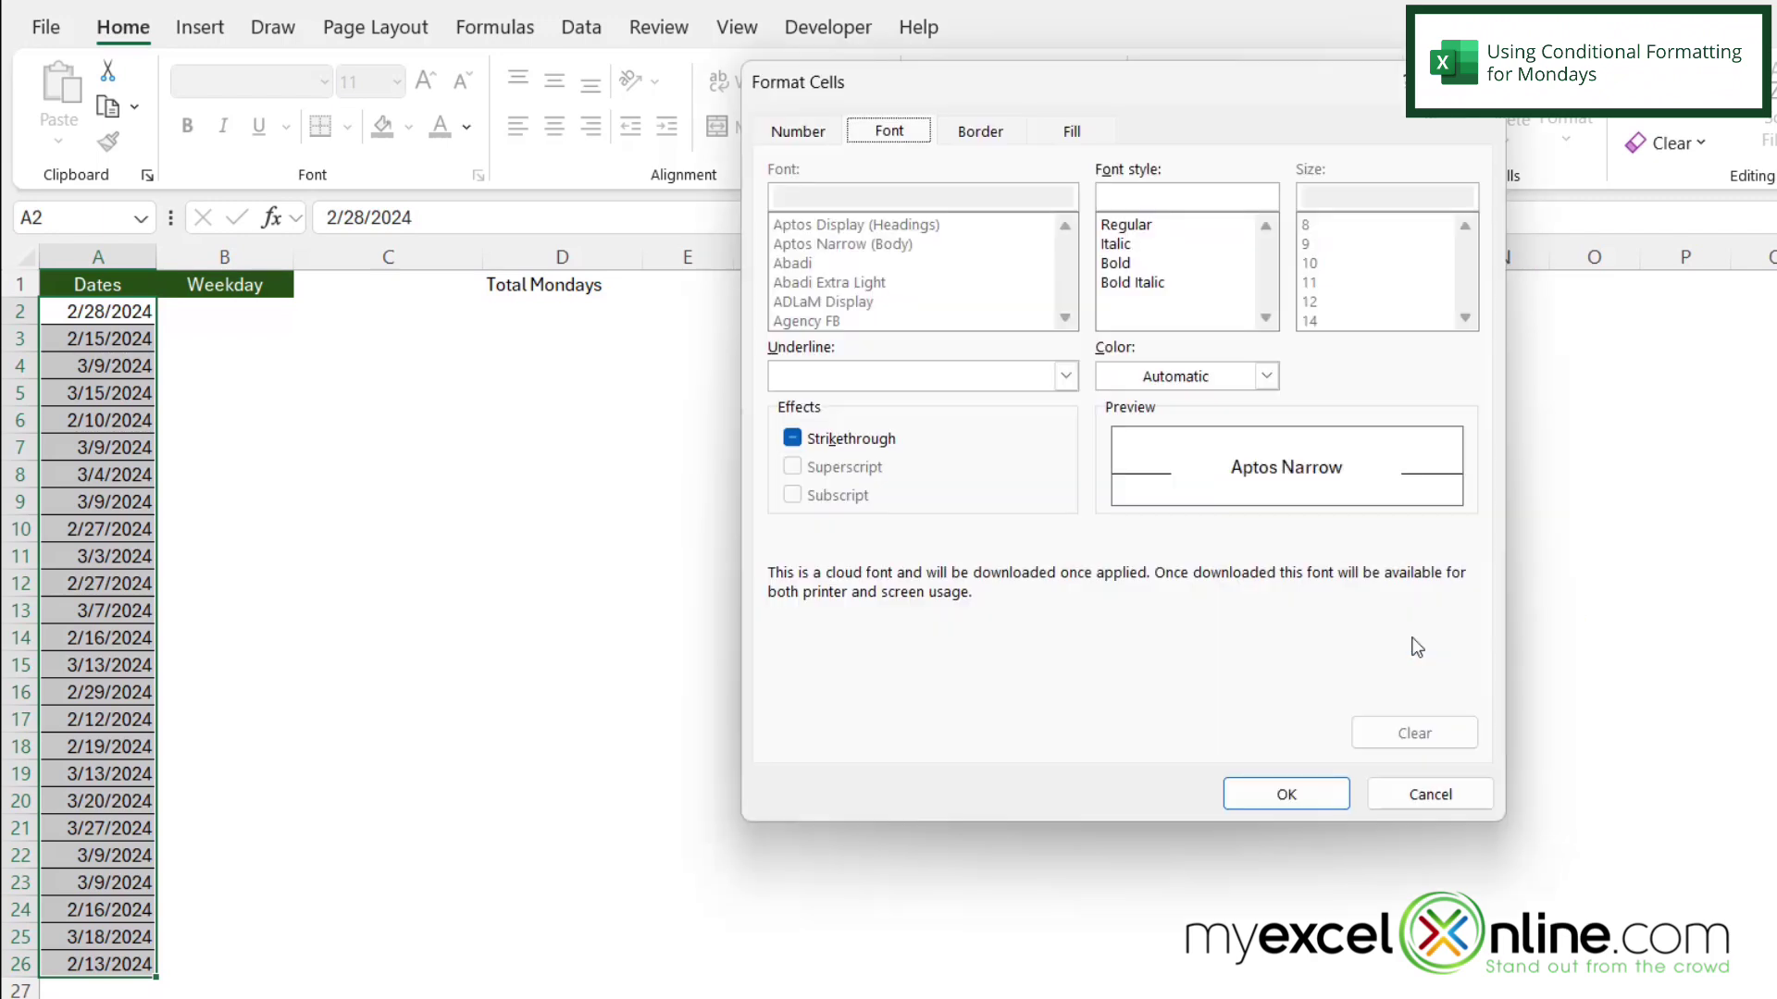
pyautogui.click(1062, 135)
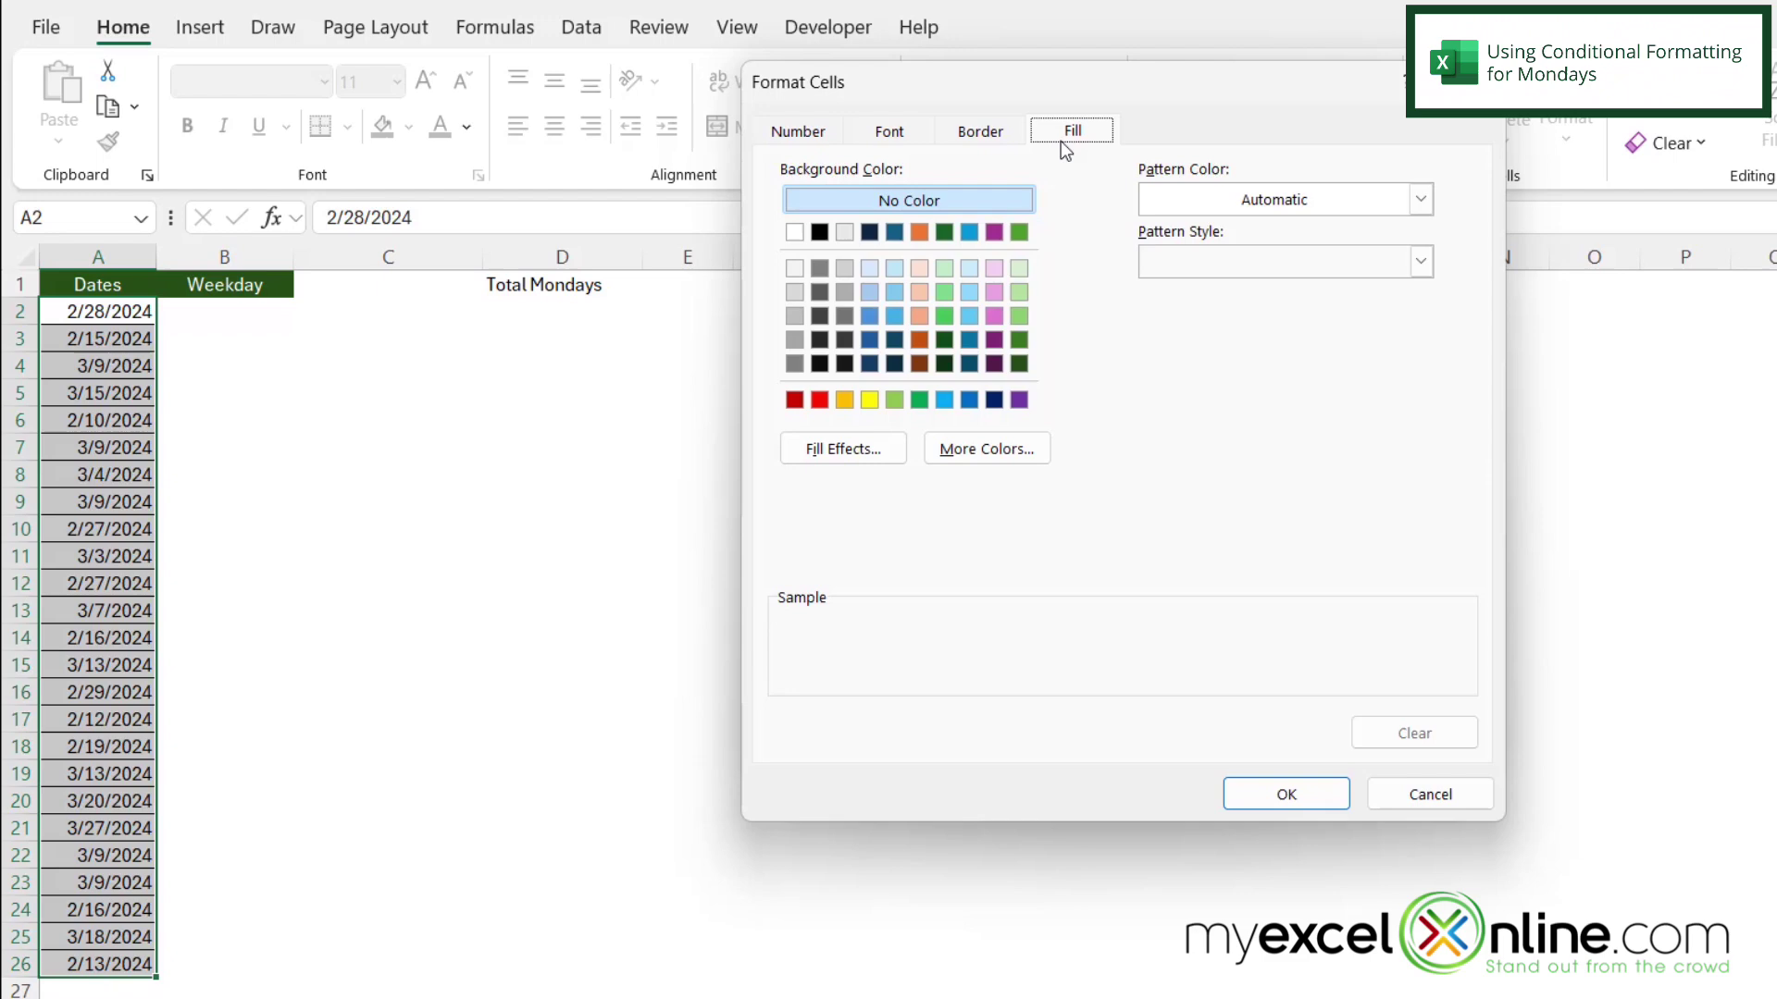
pyautogui.click(1019, 291)
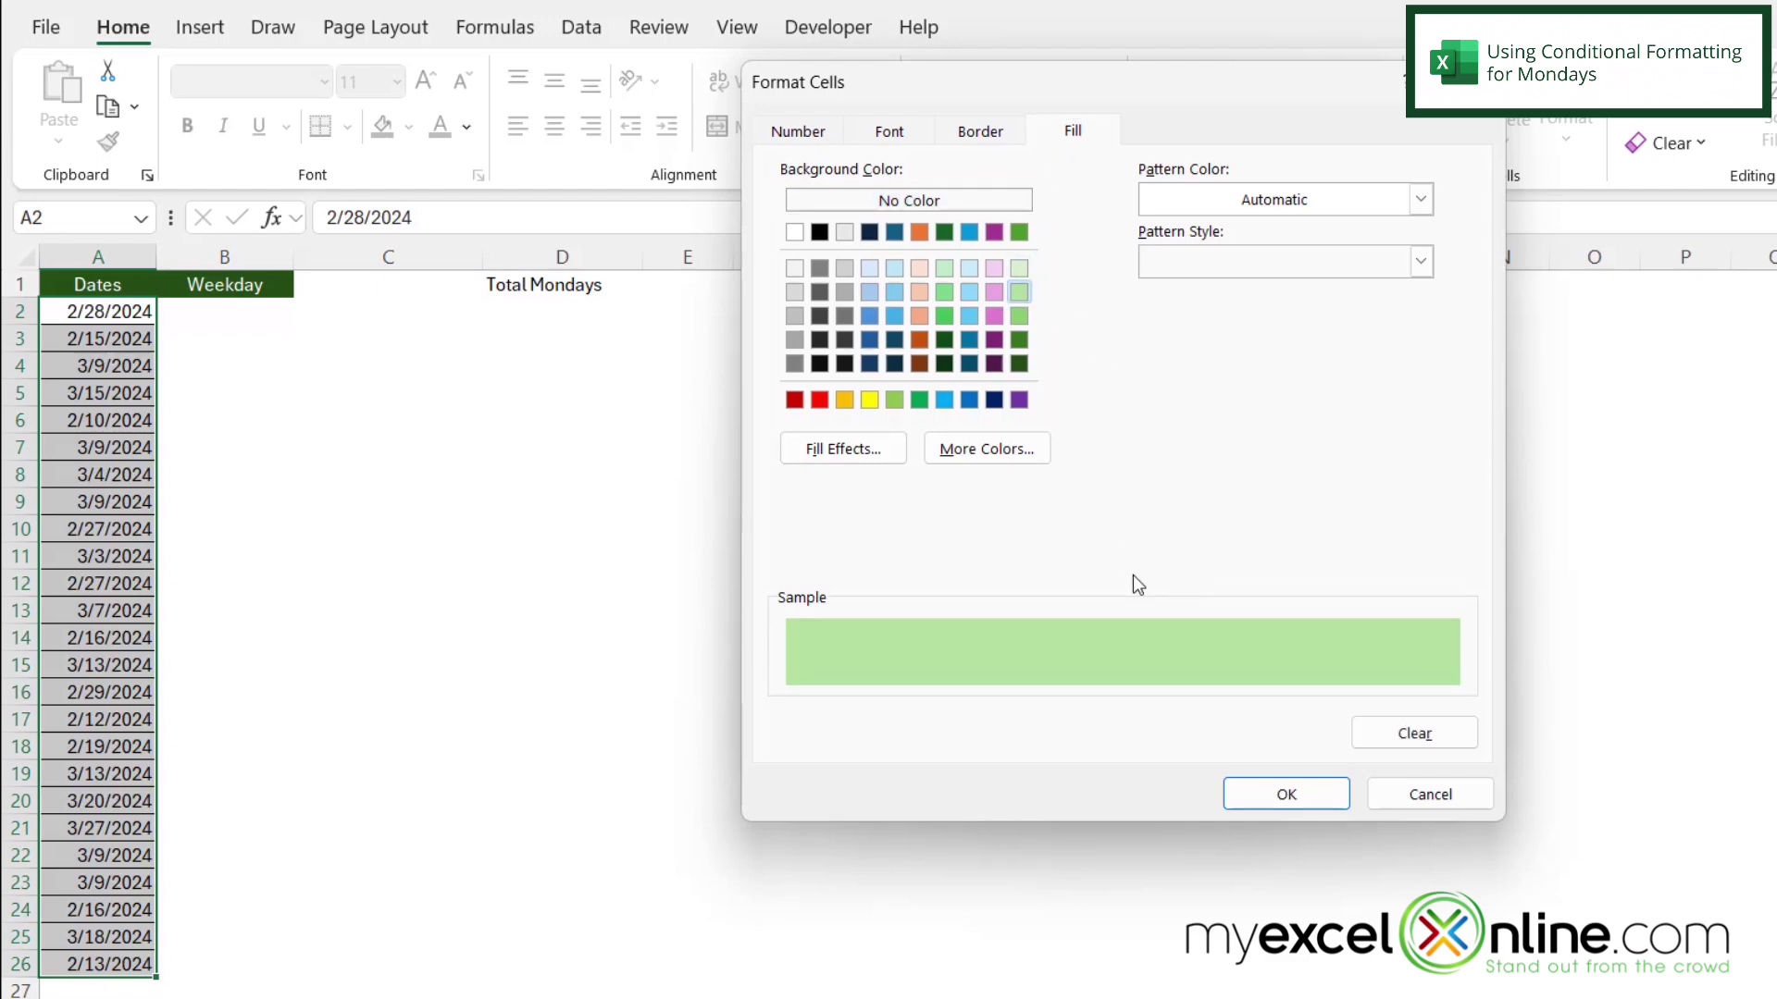
pyautogui.click(1243, 794)
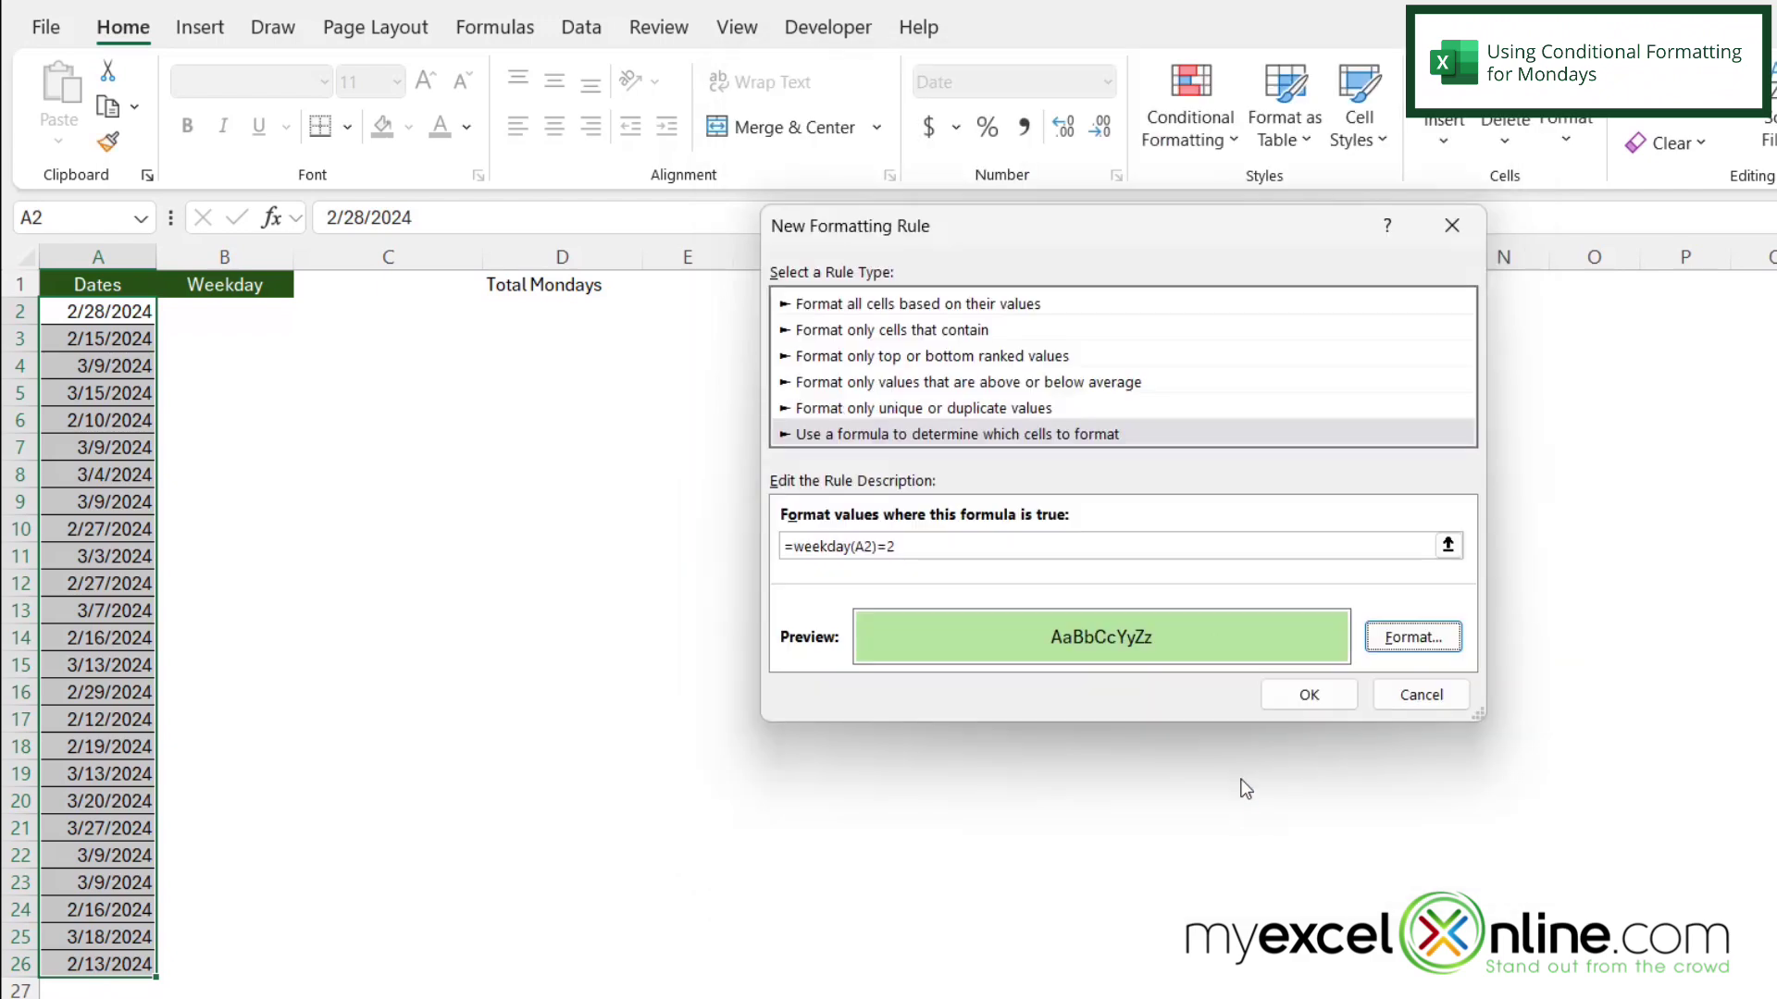
pyautogui.click(1277, 695)
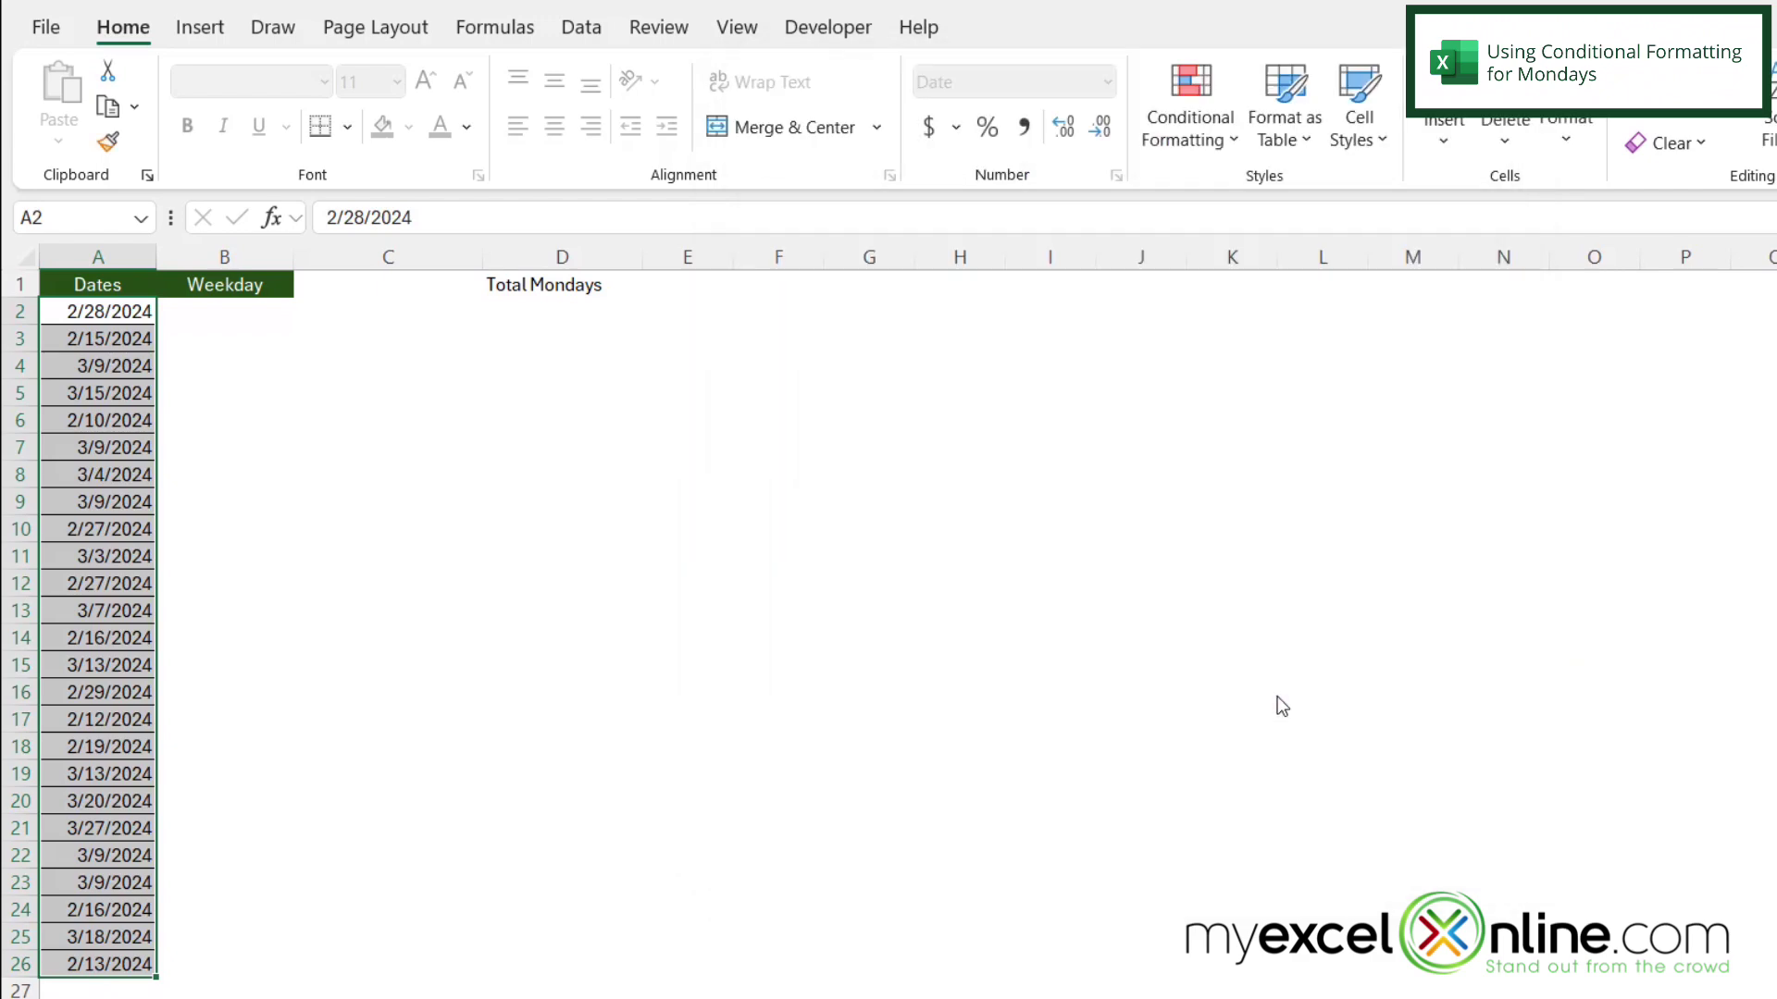
pyautogui.click(186, 670)
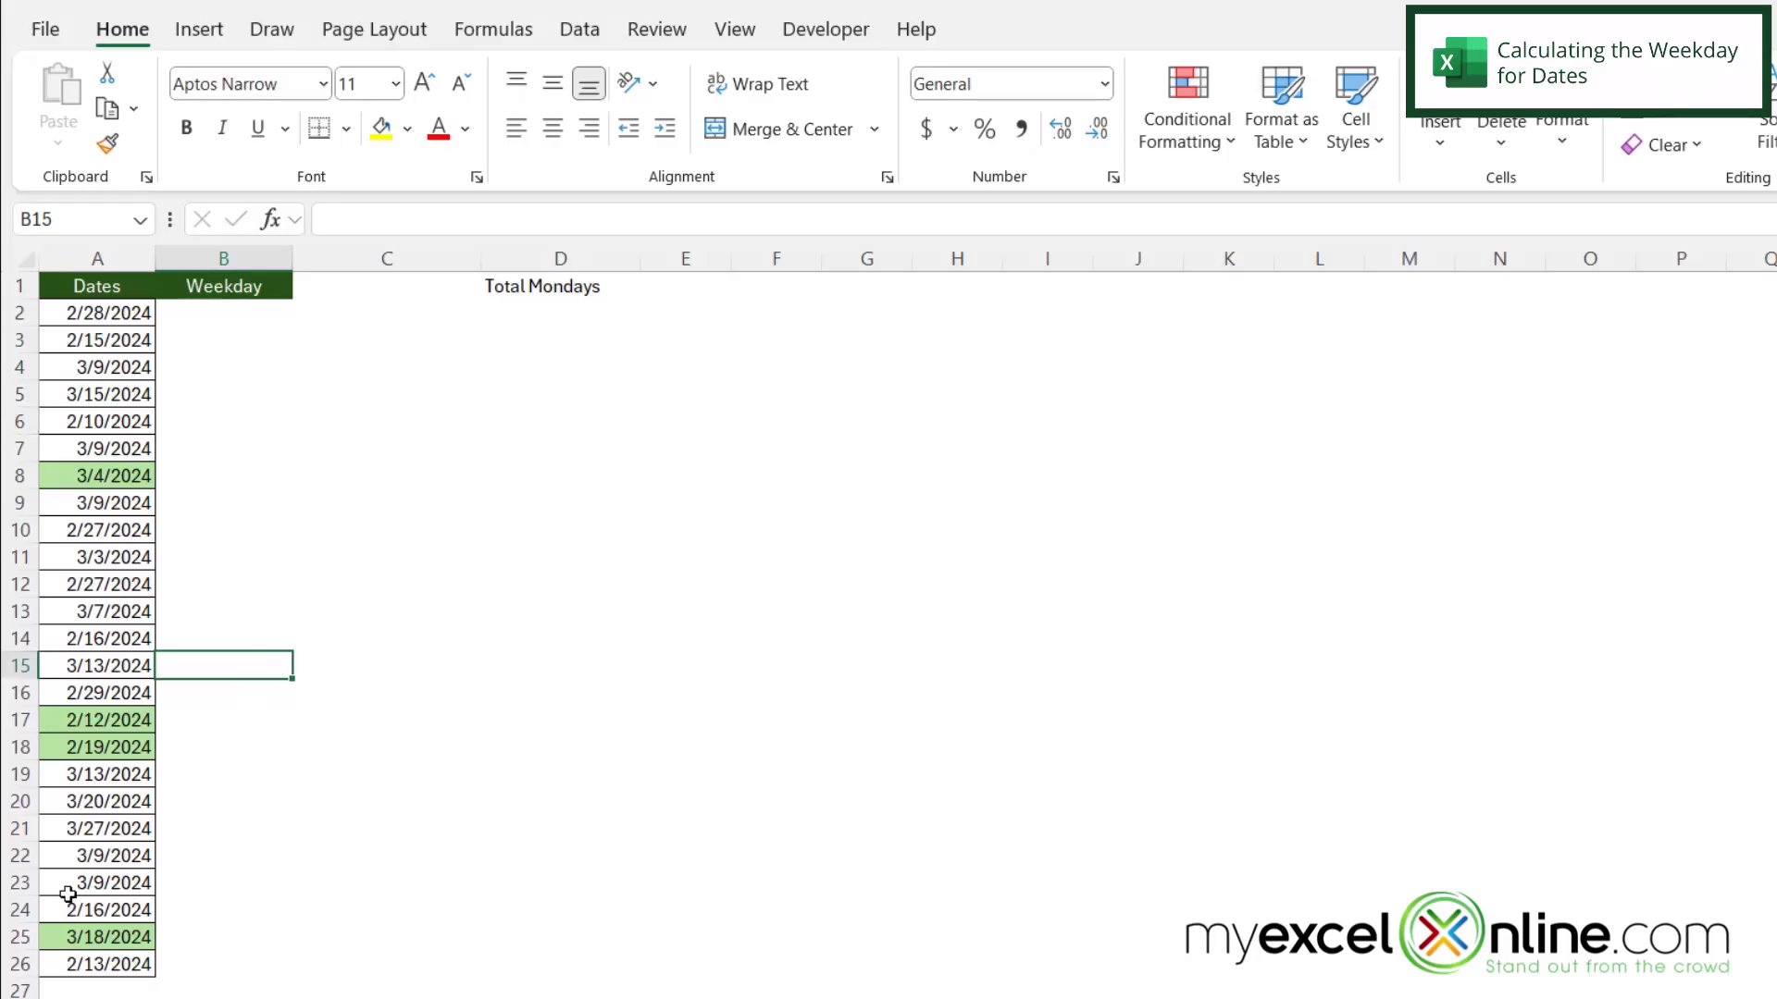
# Enter =WEEKDAY(A2) in cell B2
pyautogui.click(212, 313)
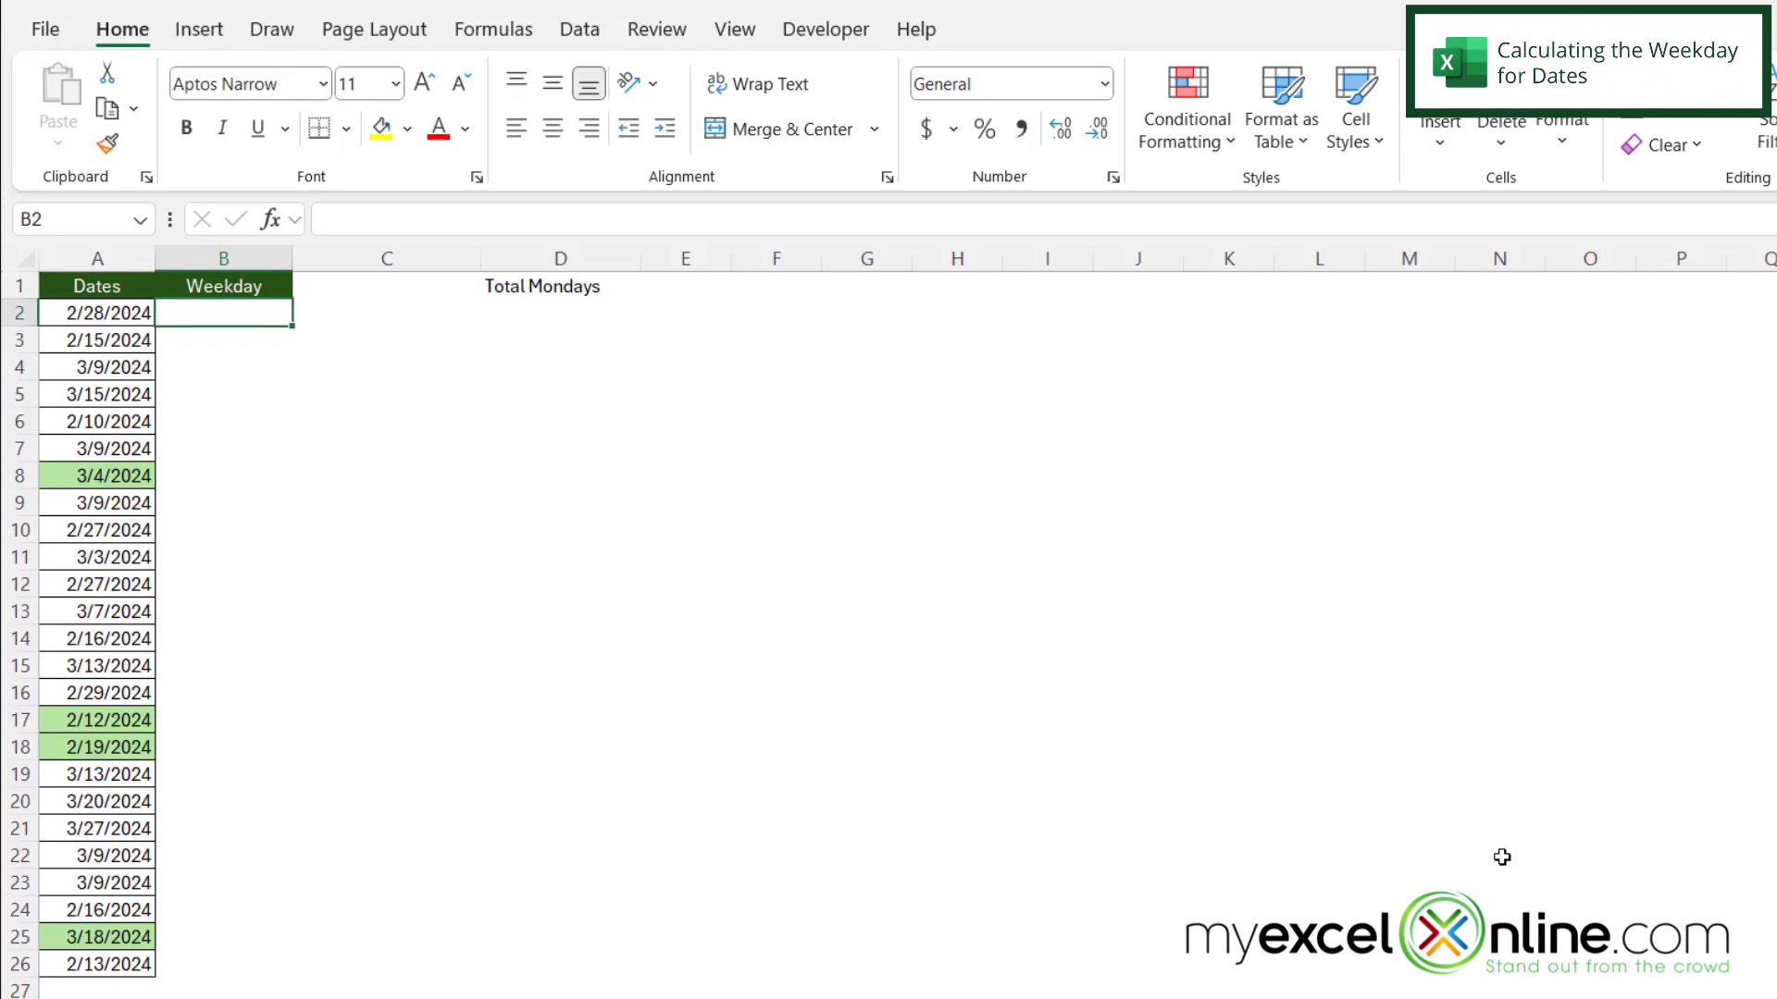
pyautogui.write('=weekday')
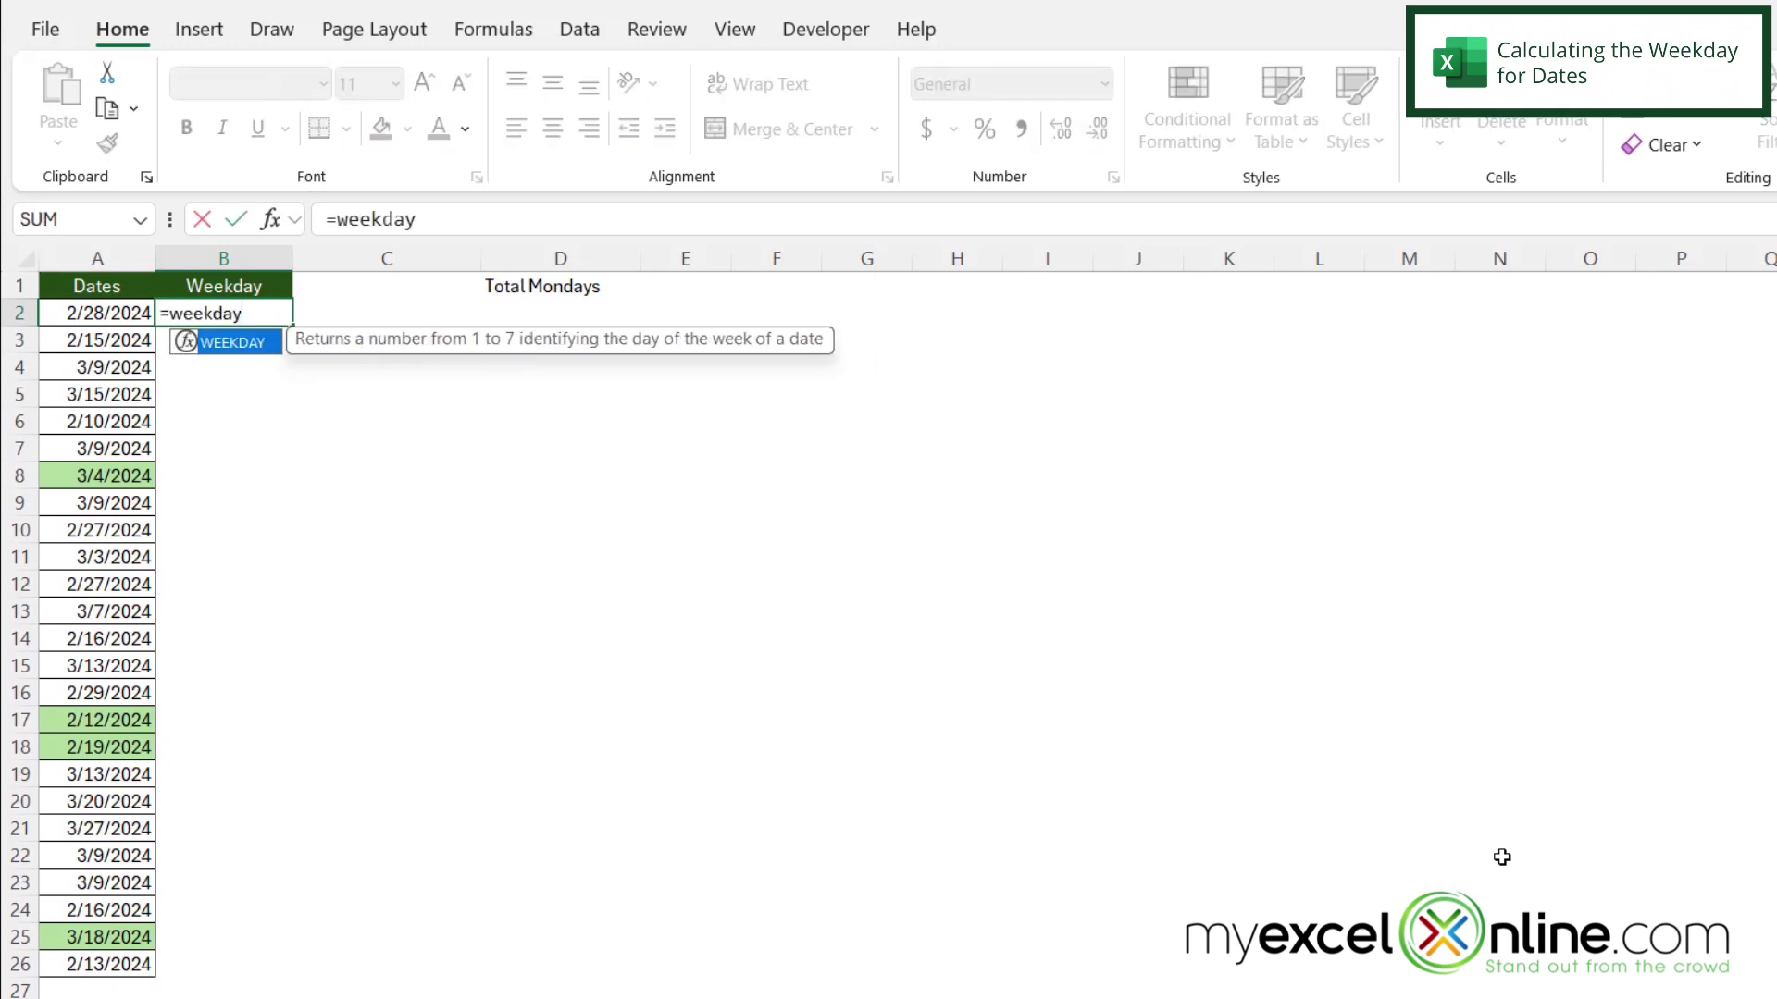
pyautogui.write('(')
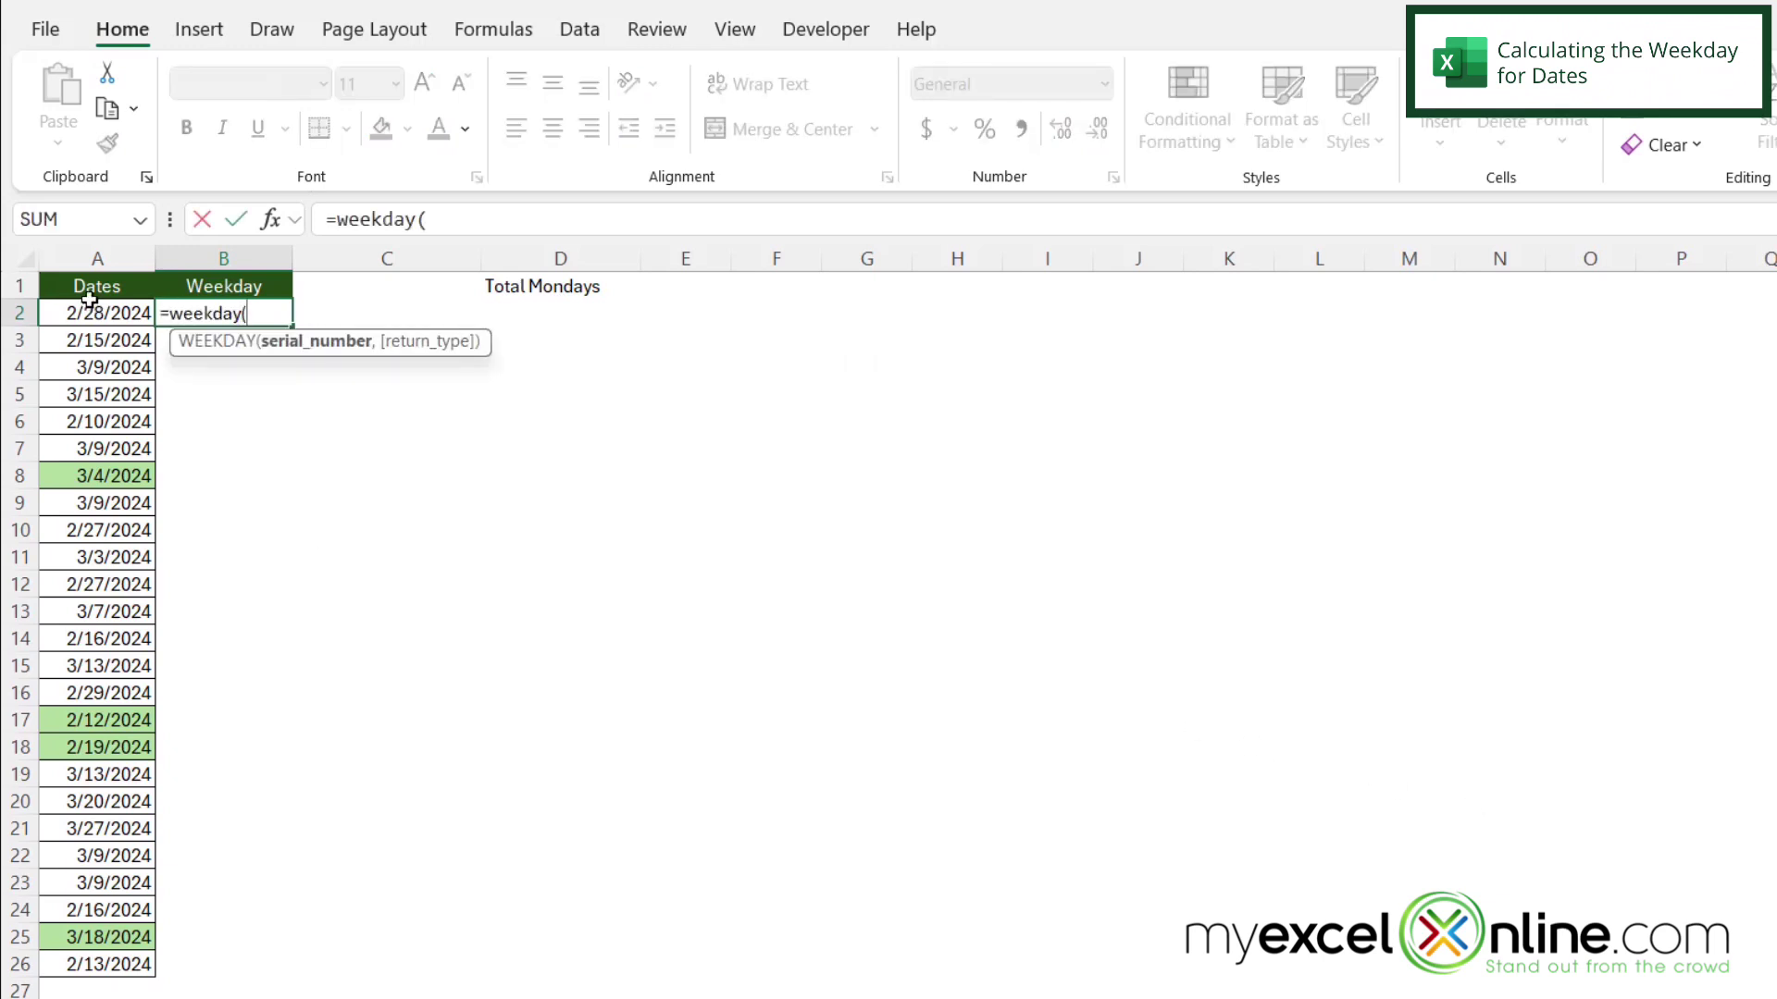
pyautogui.click(62, 317)
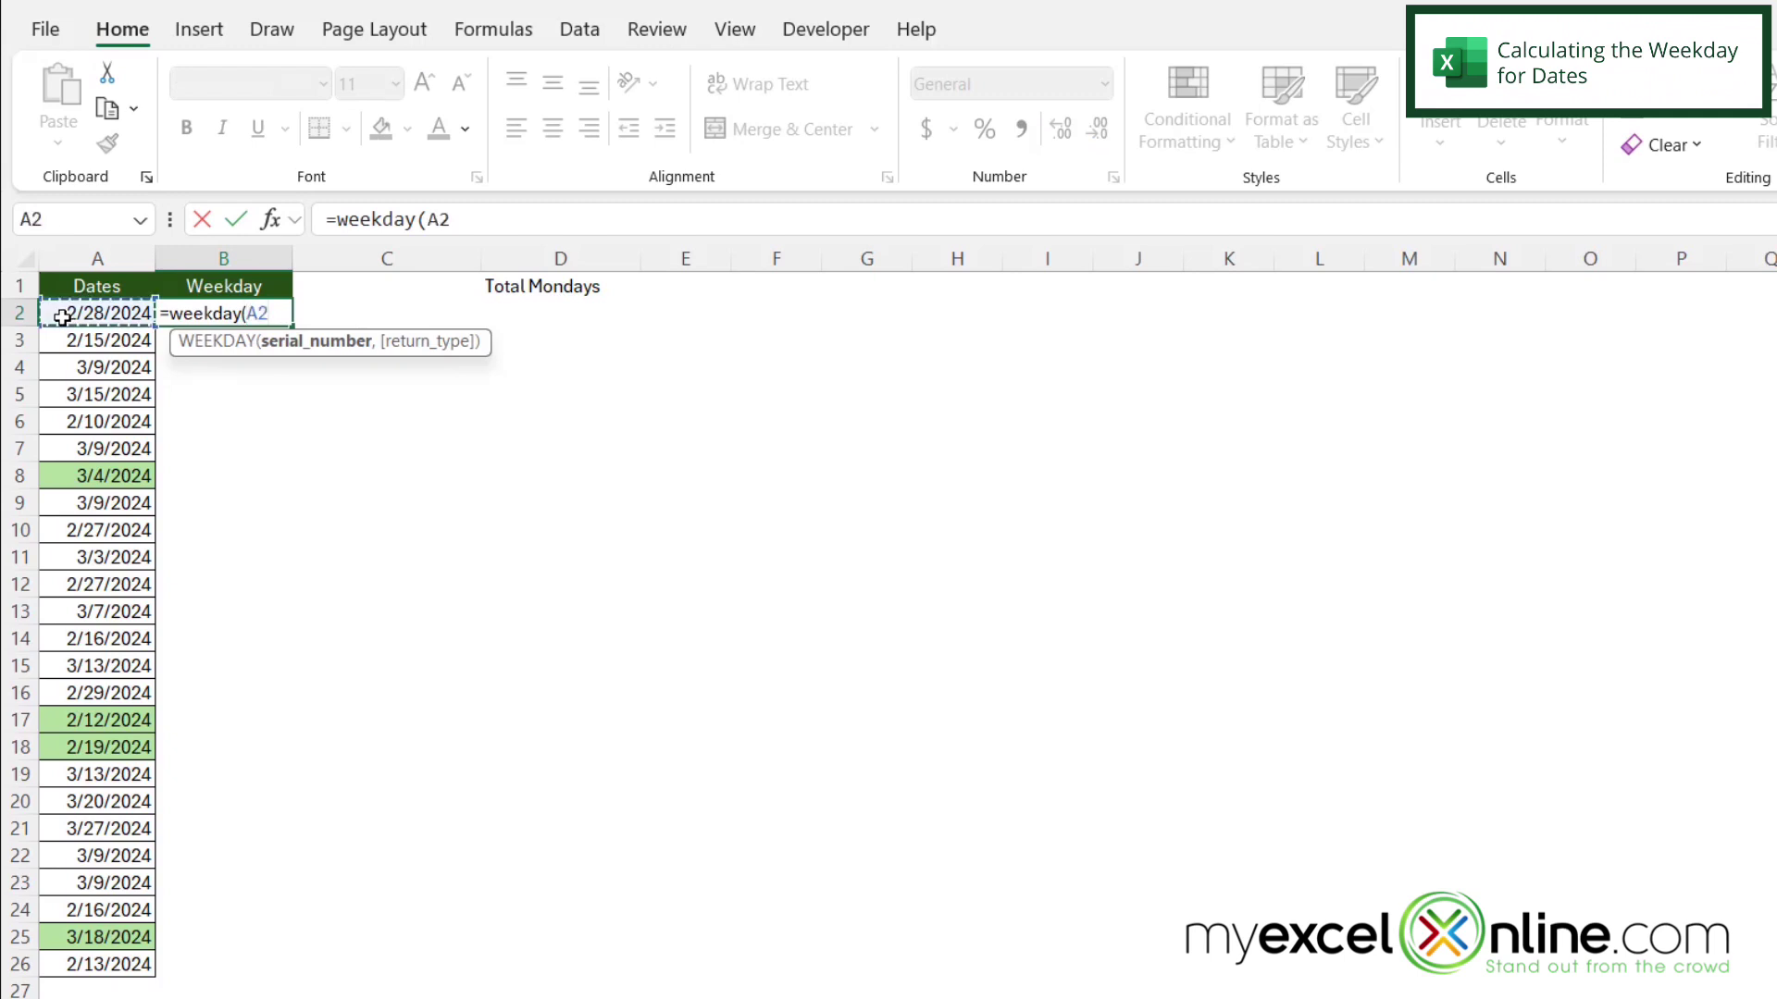
pyautogui.write(')')
pyautogui.press('Return')
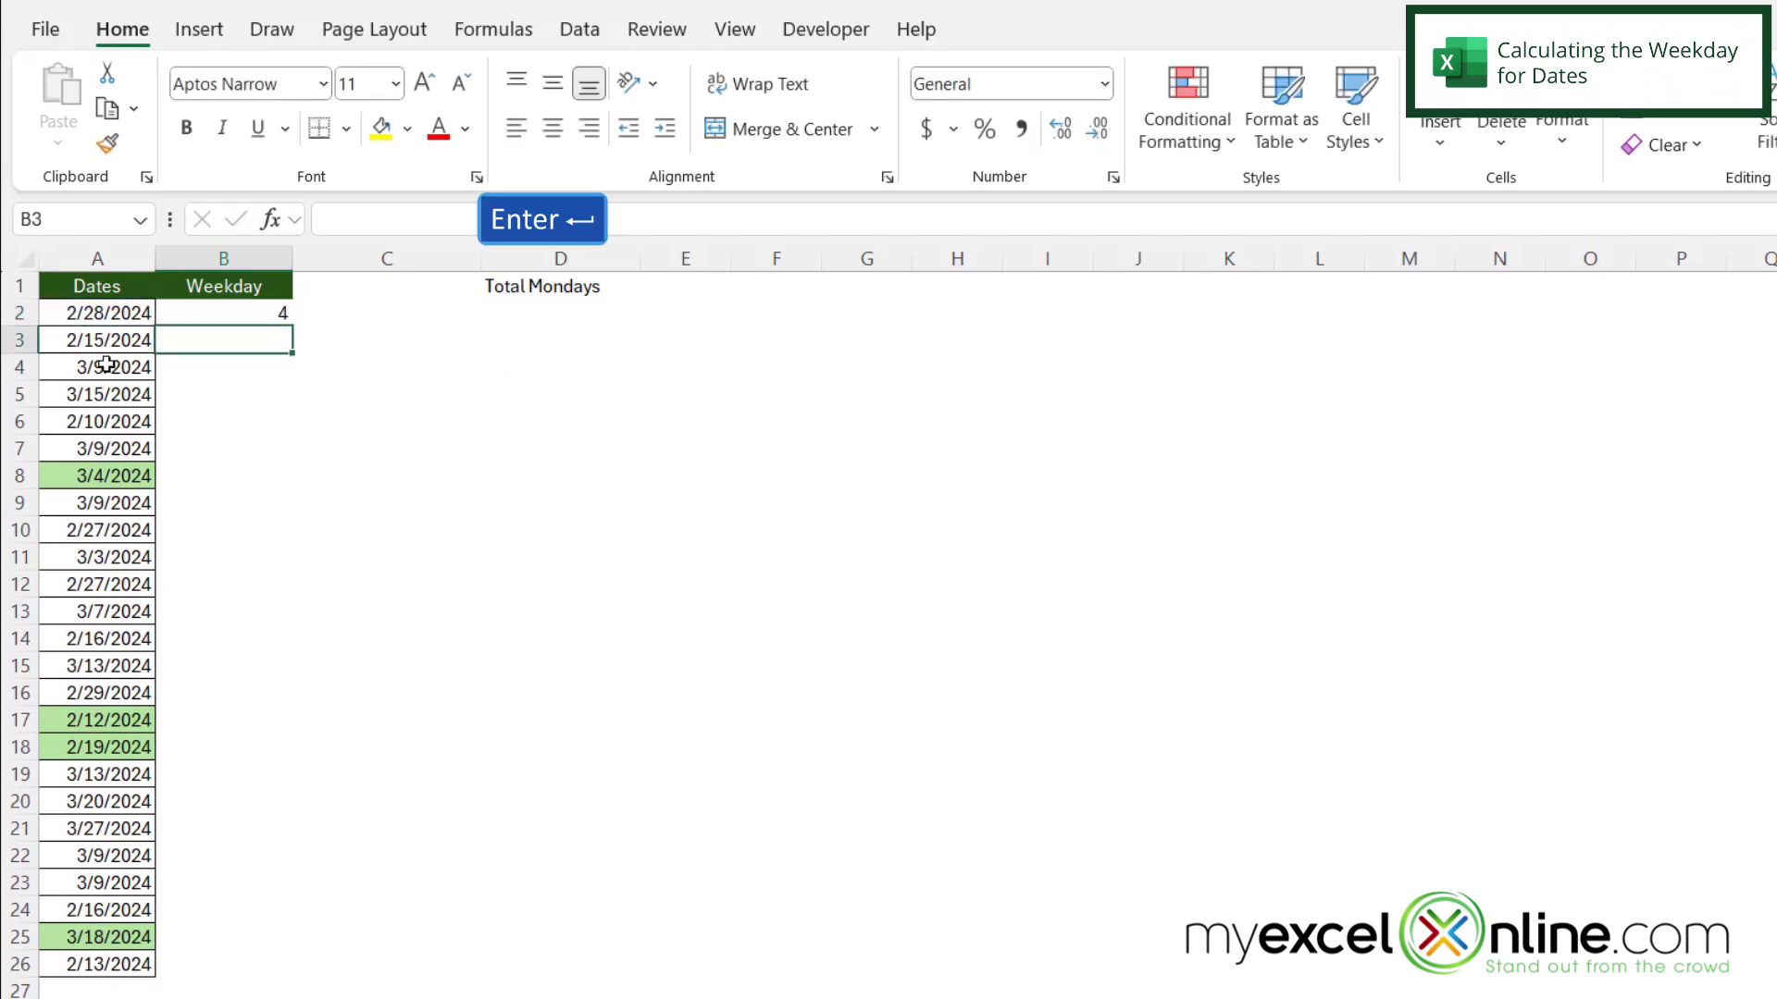
# Copy the B2 weekday formula down through B26 for all 25 dates
pyautogui.click(211, 316)
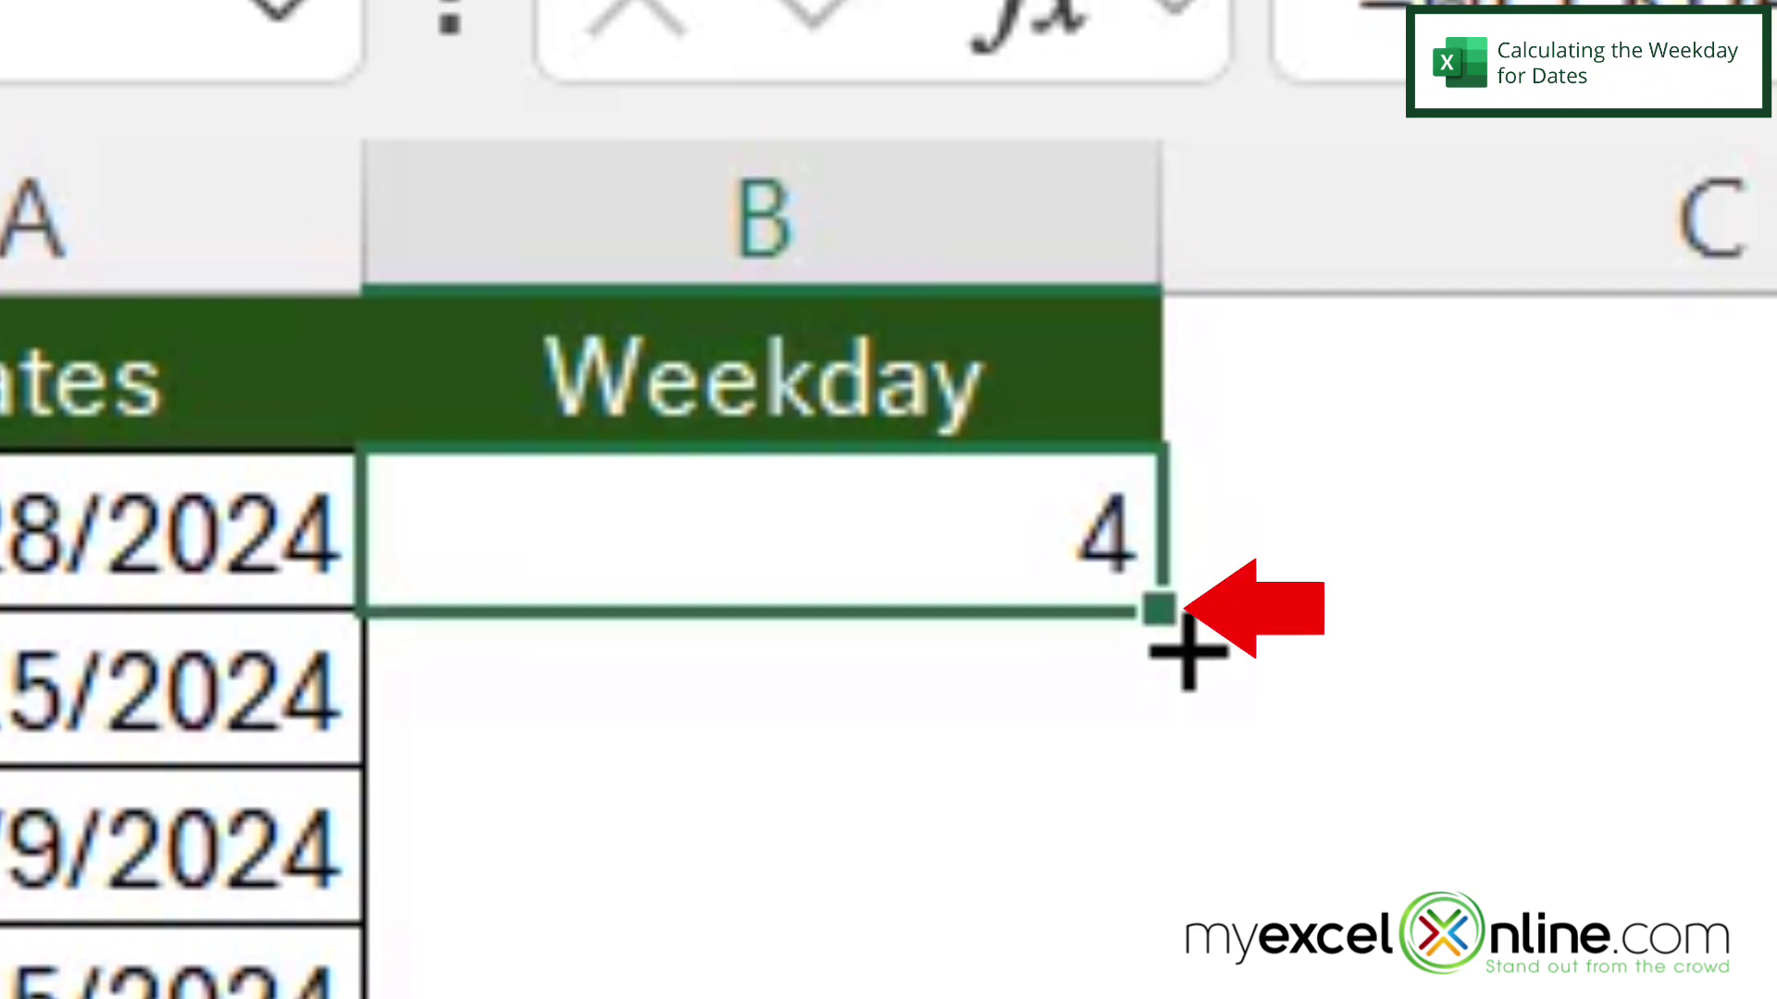
pyautogui.moveTo(1189, 652); pyautogui.dragTo(863, 998)
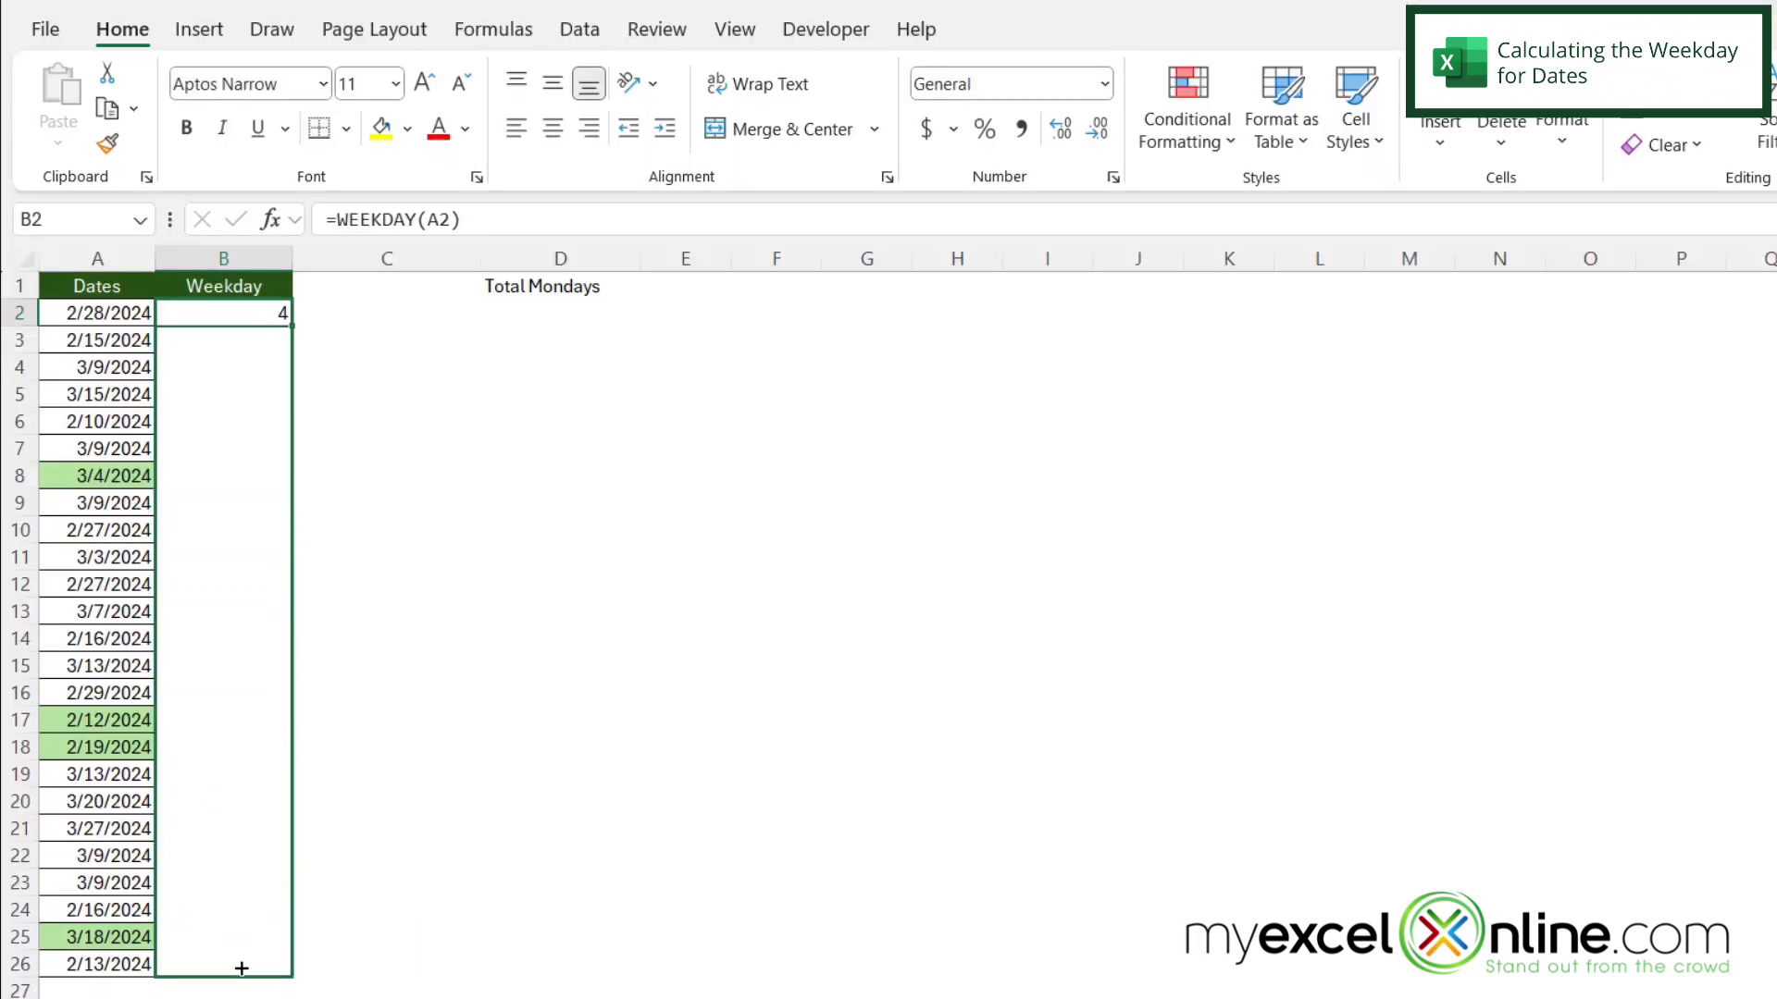
pyautogui.moveTo(241, 968); pyautogui.dragTo(241, 968)
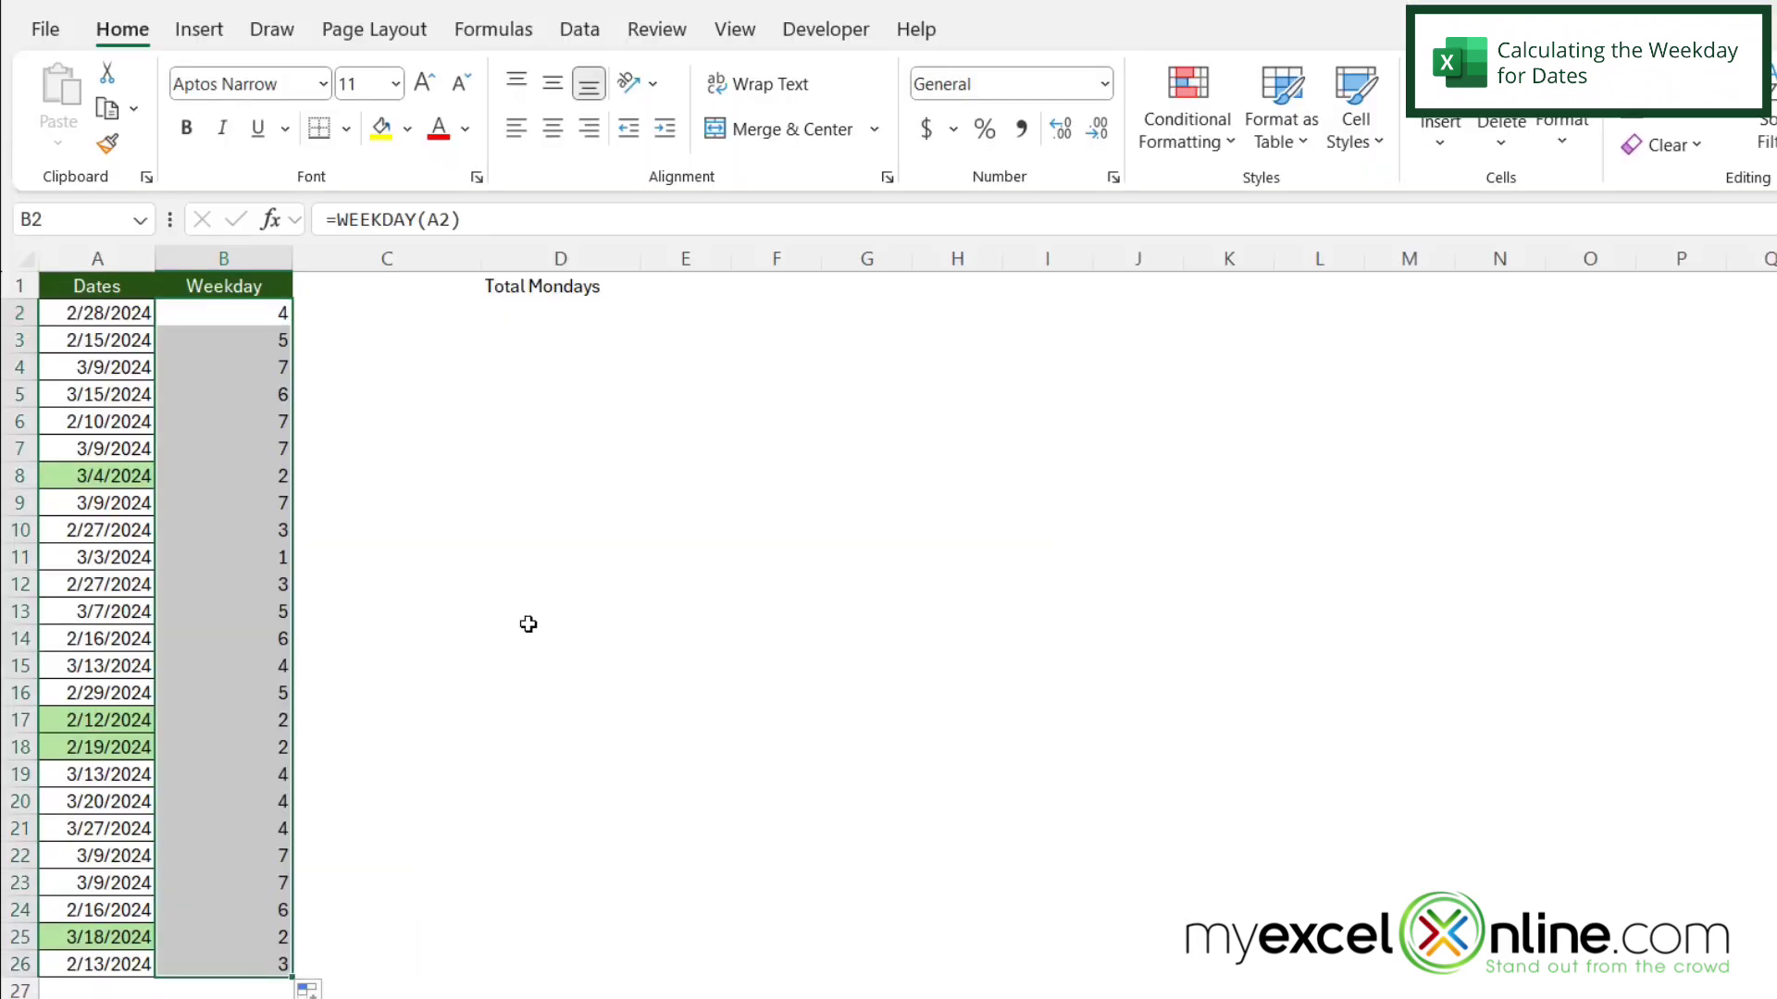
pyautogui.click(219, 483)
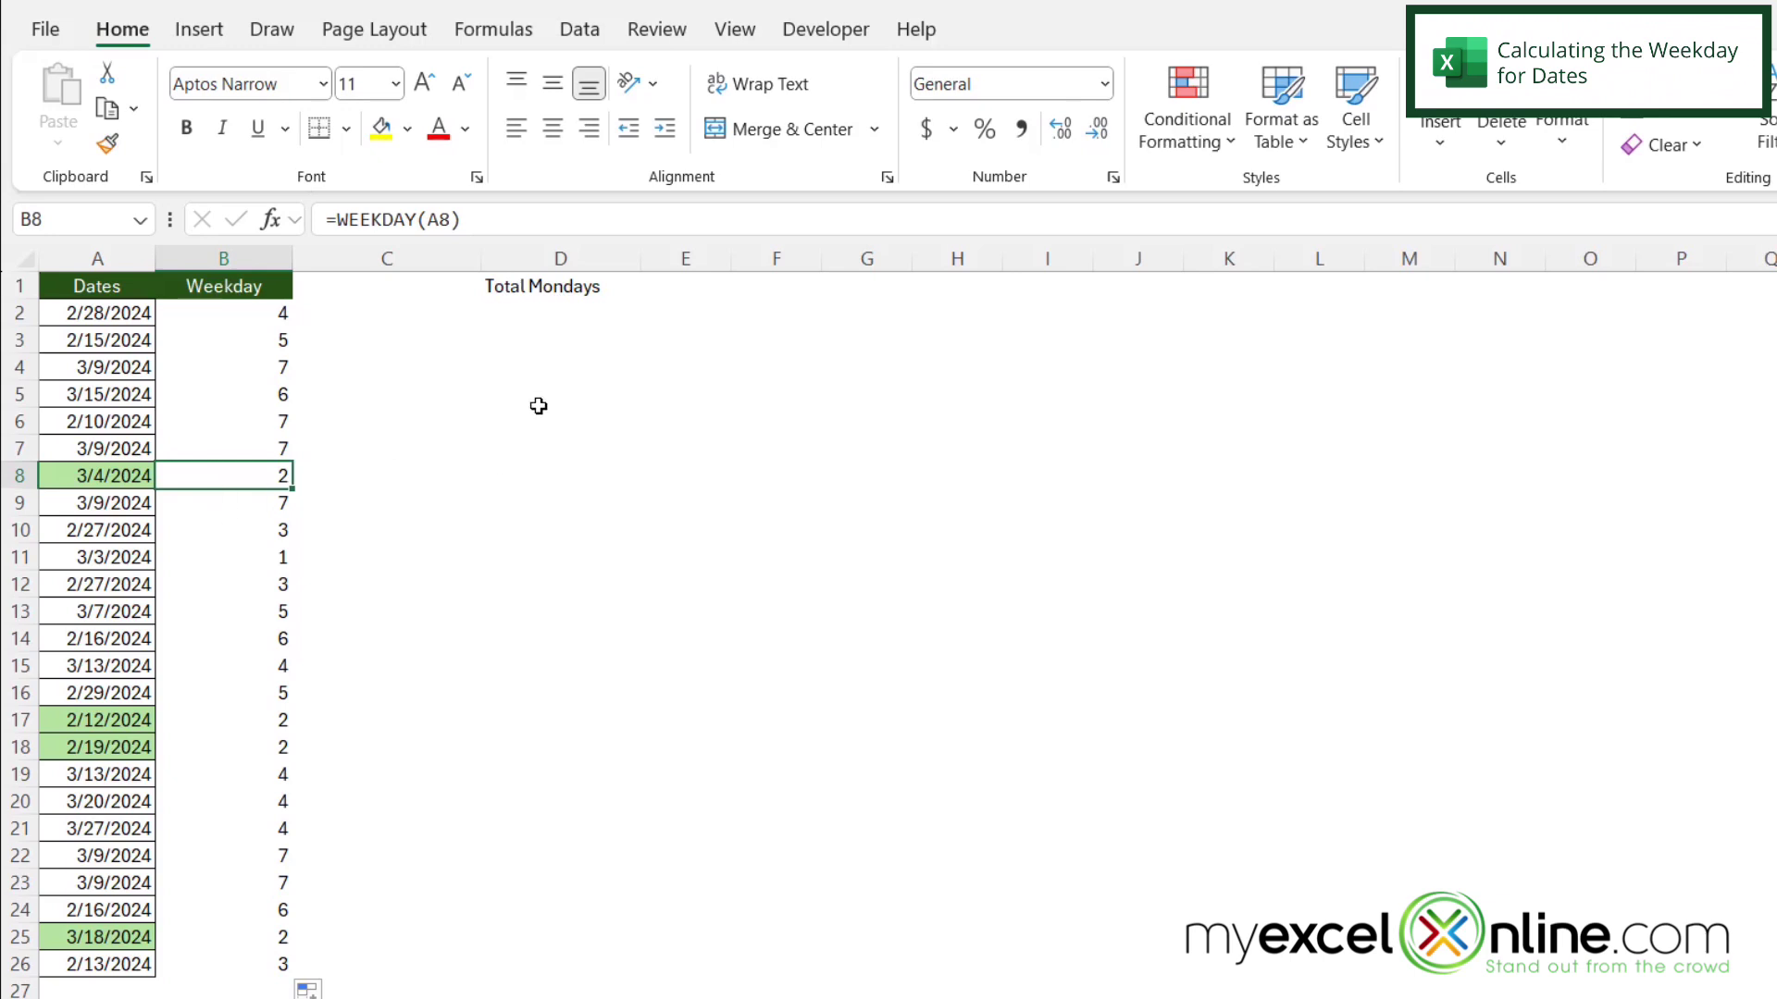
# Enter =COUNTIF(B:B,2) in C1 to show the Monday total of 4
pyautogui.click(377, 311)
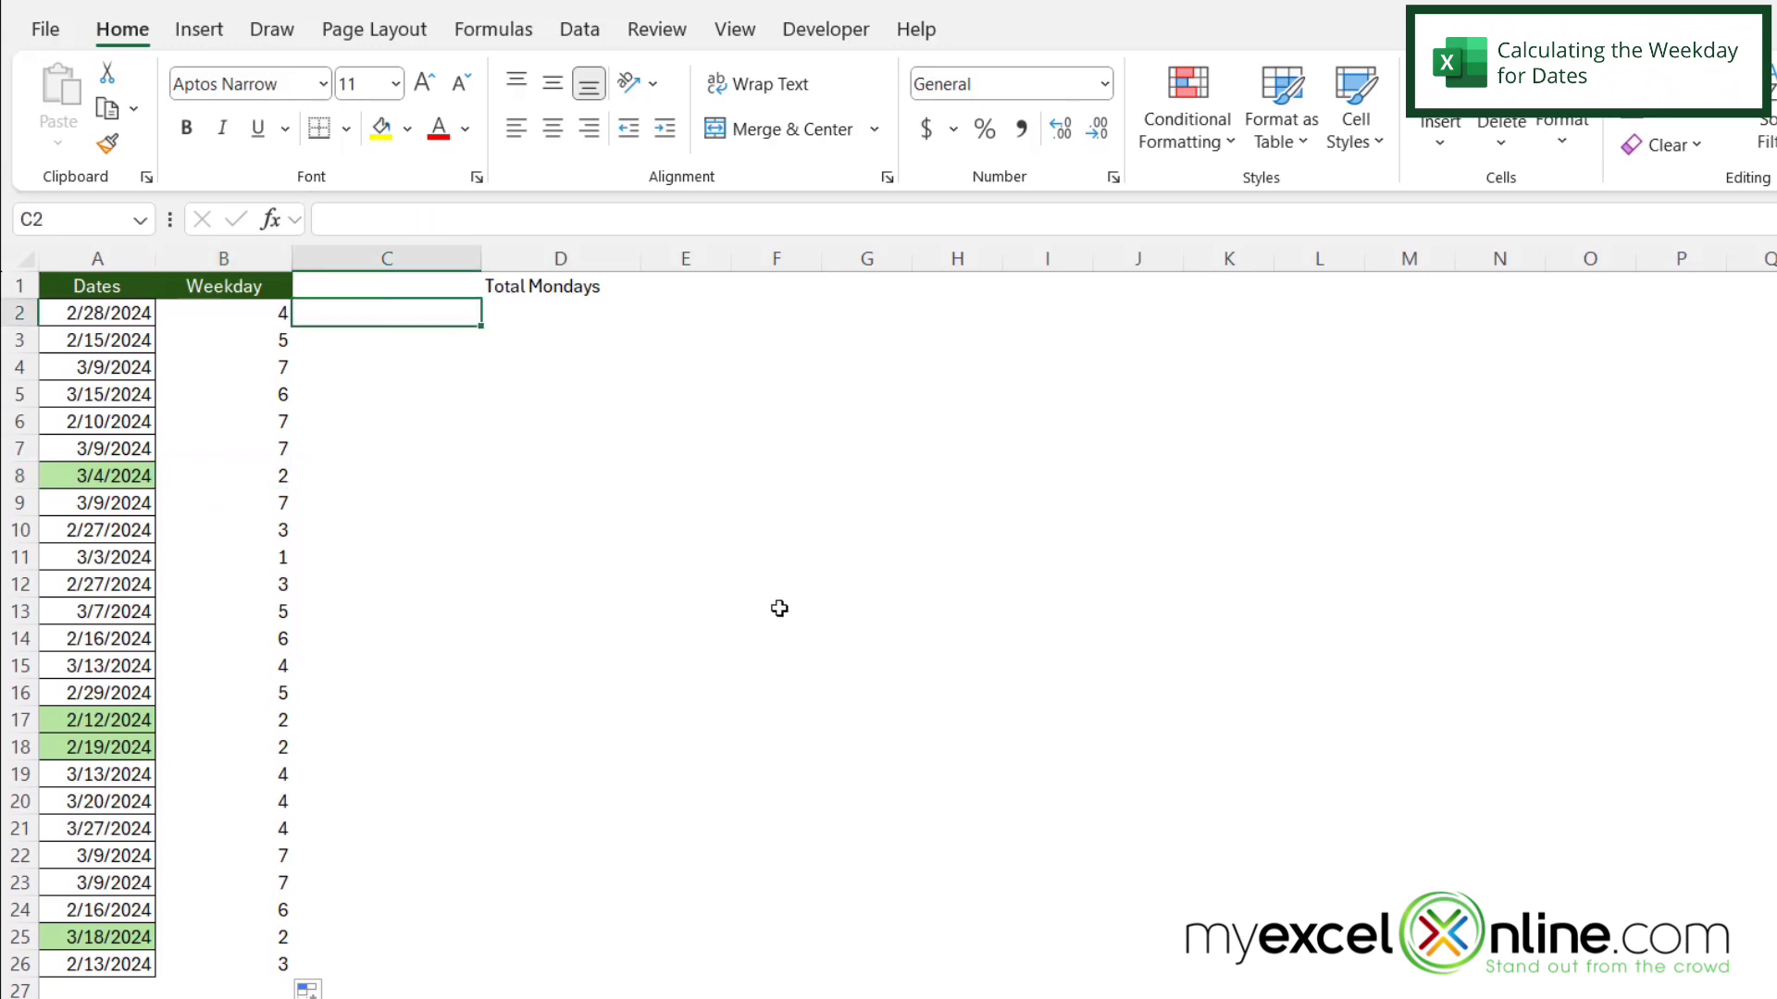
pyautogui.click(449, 287)
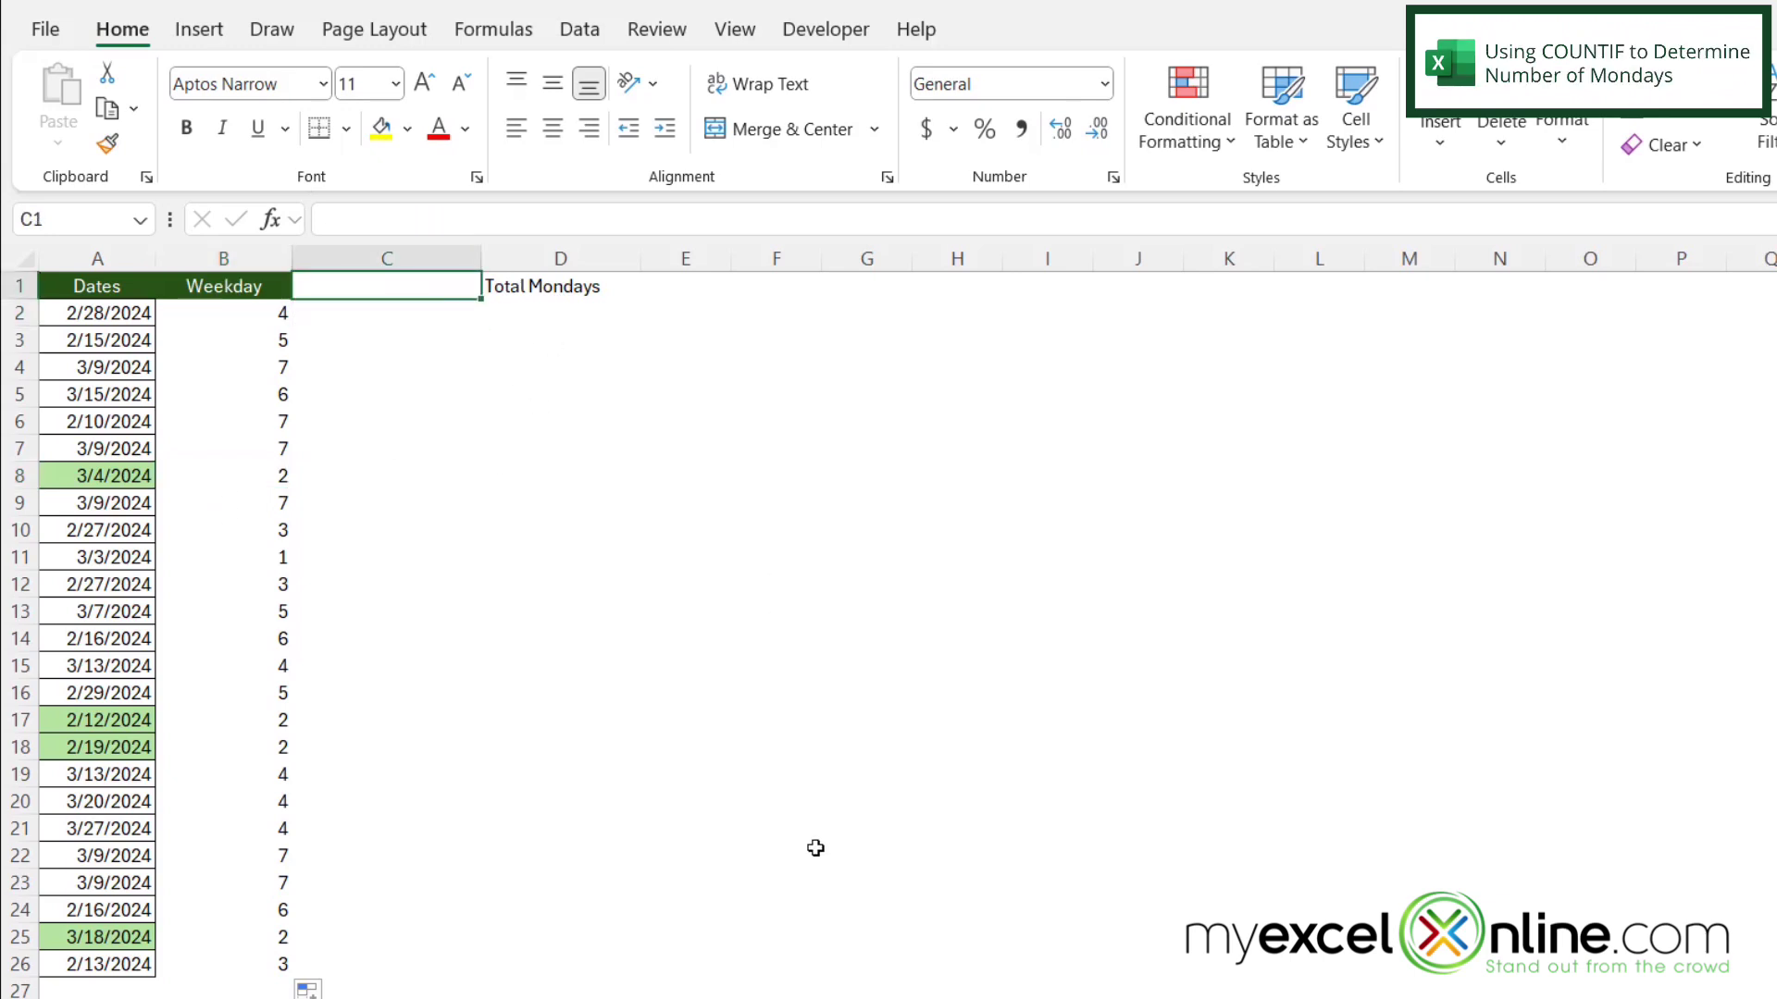
pyautogui.write('=cou')
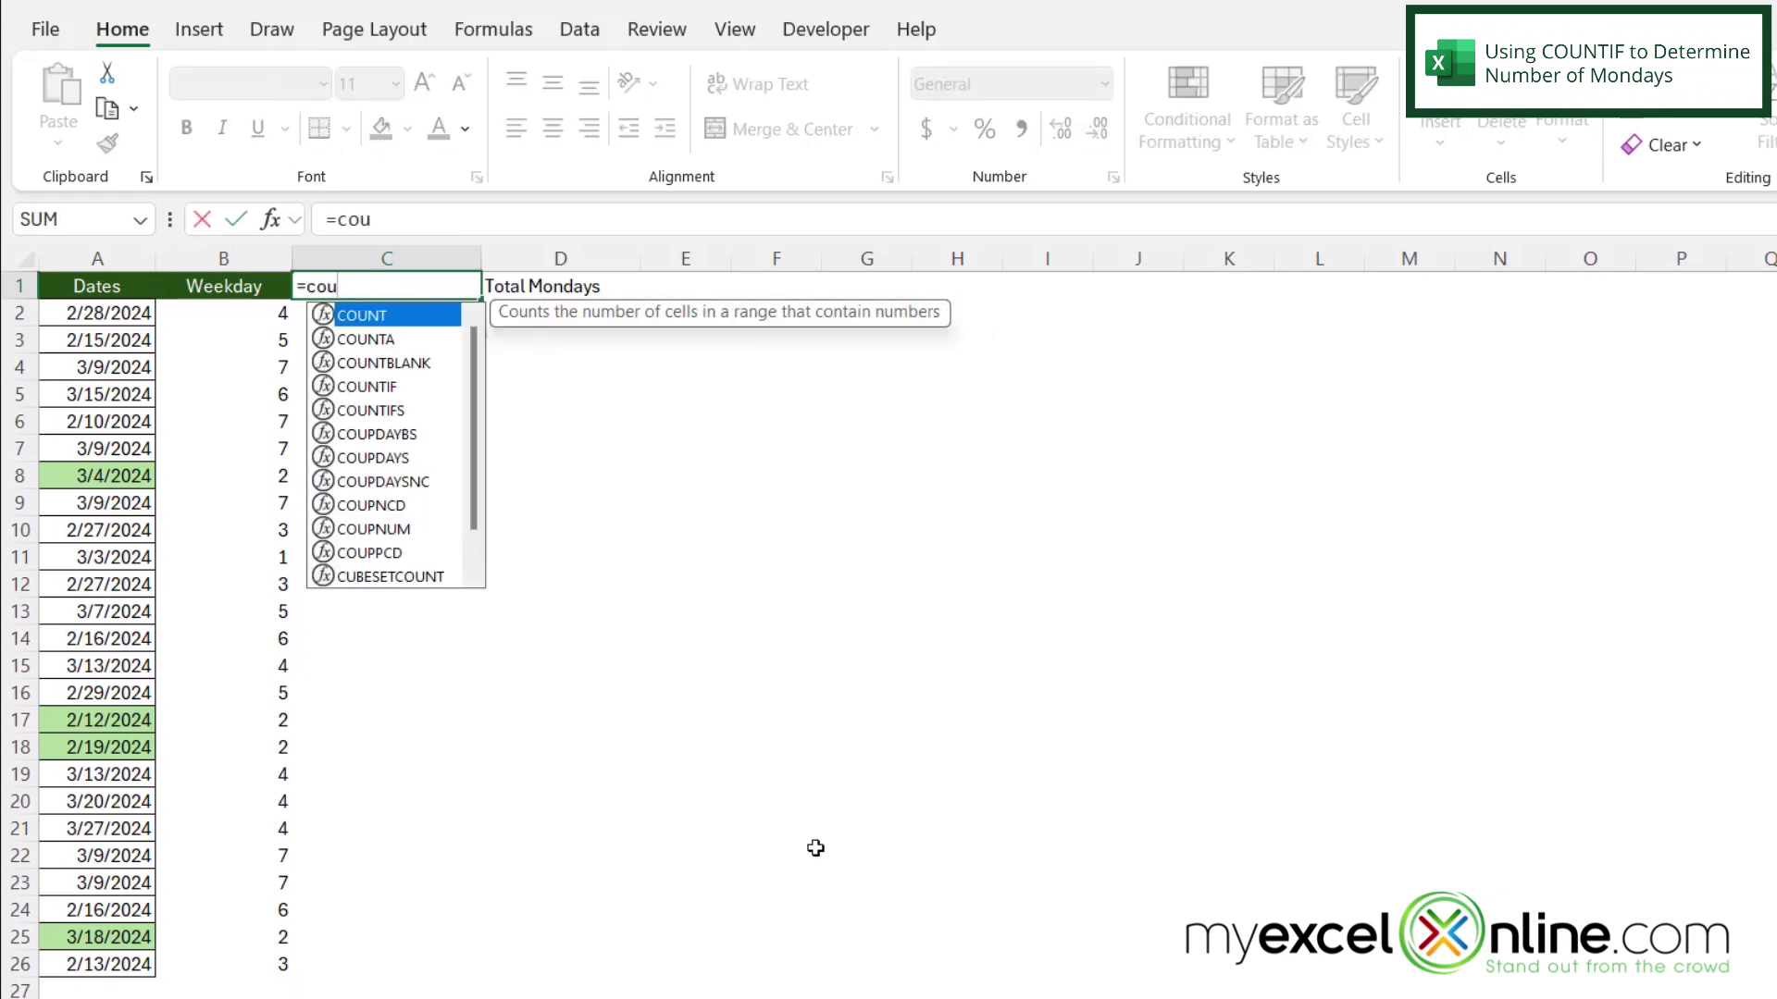
pyautogui.write('ntif(')
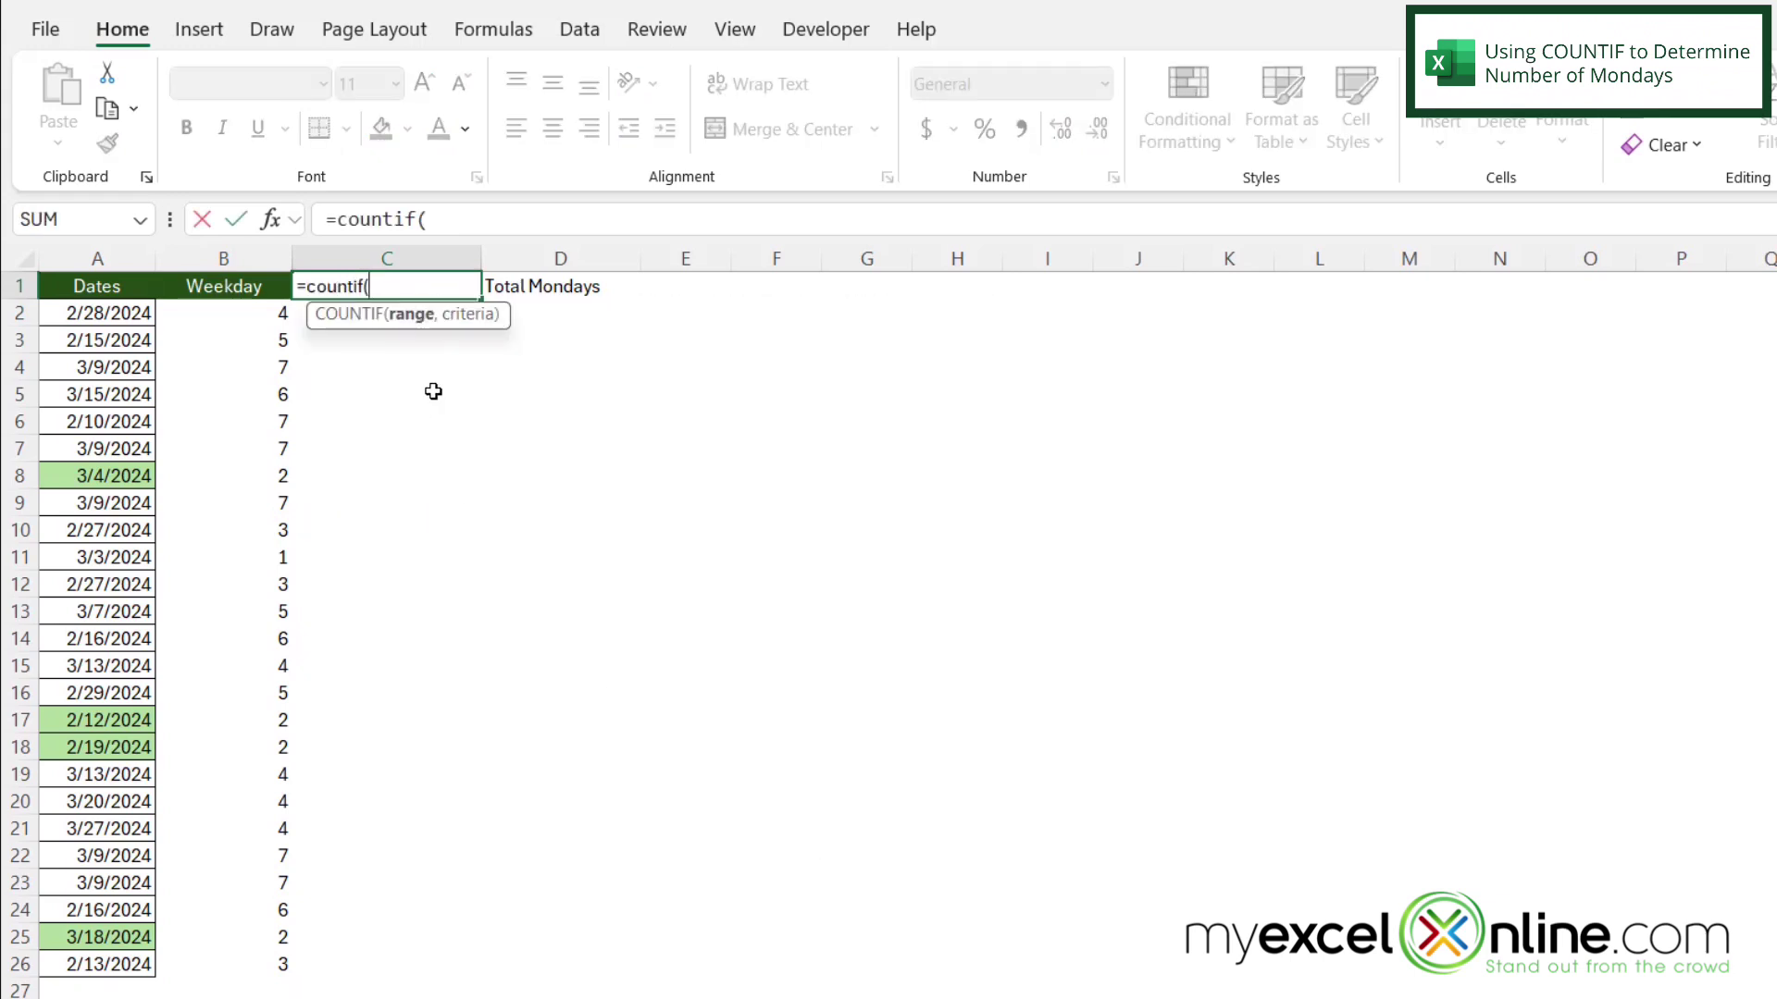
pyautogui.click(221, 260)
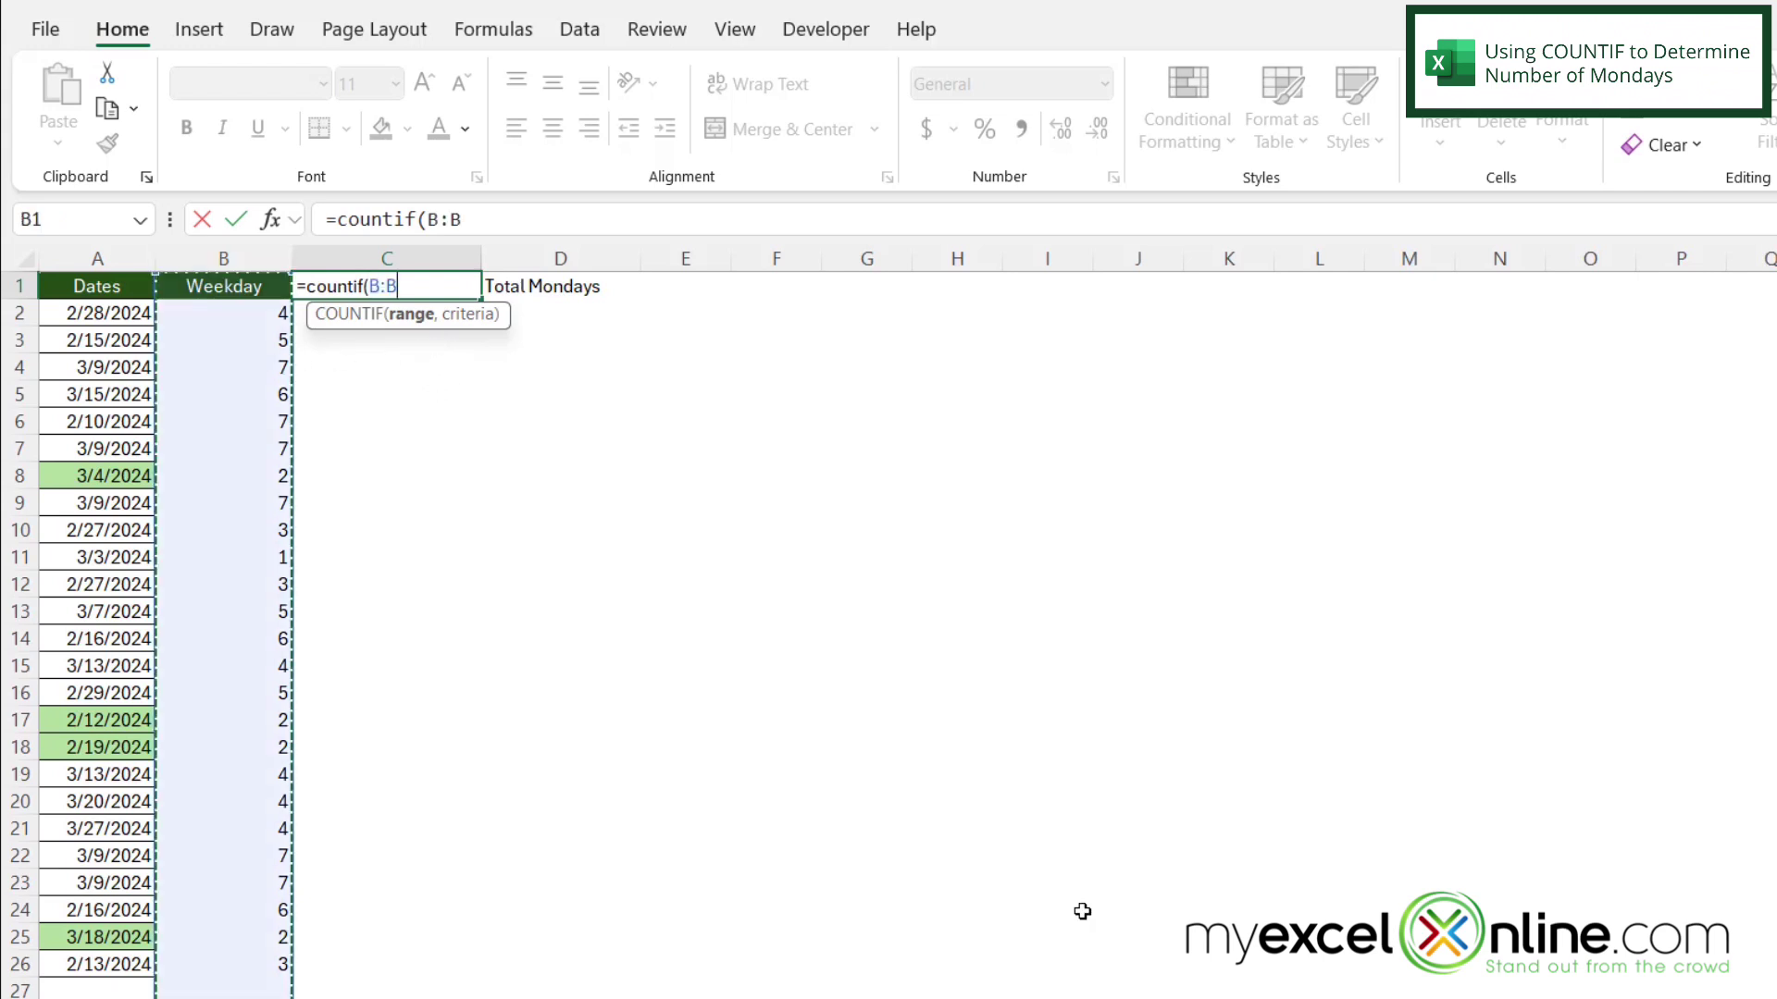
pyautogui.write(',')
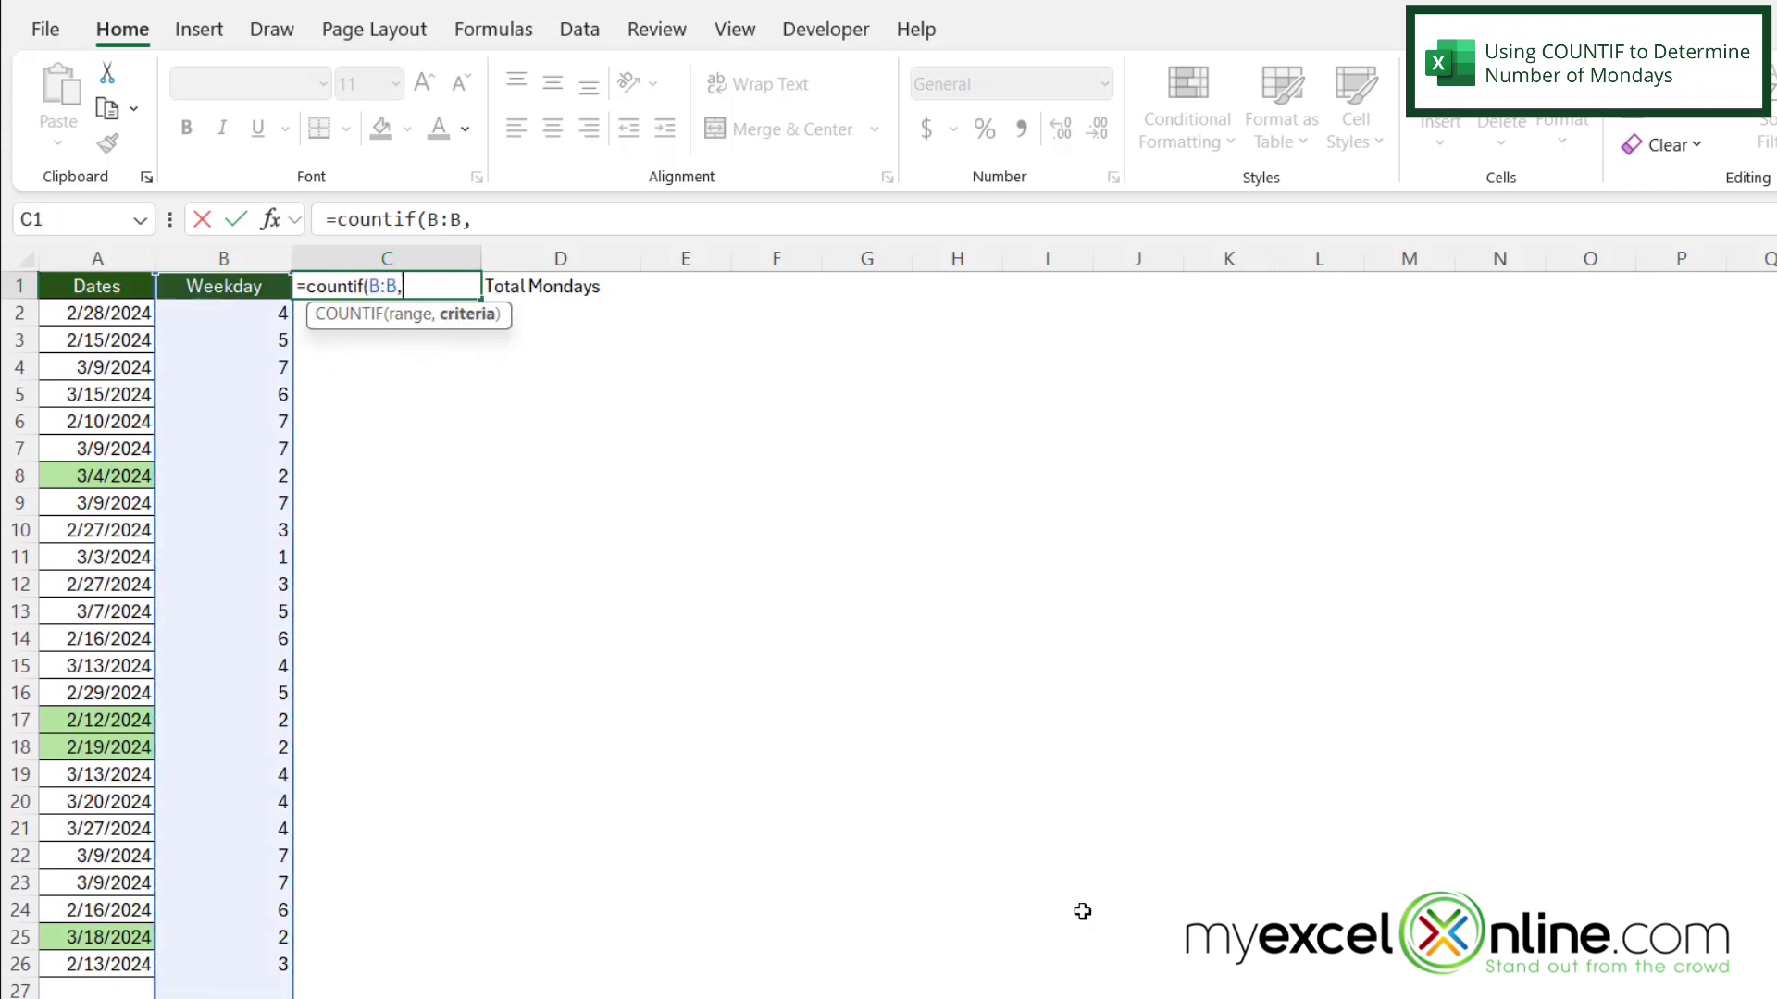
pyautogui.write('2)')
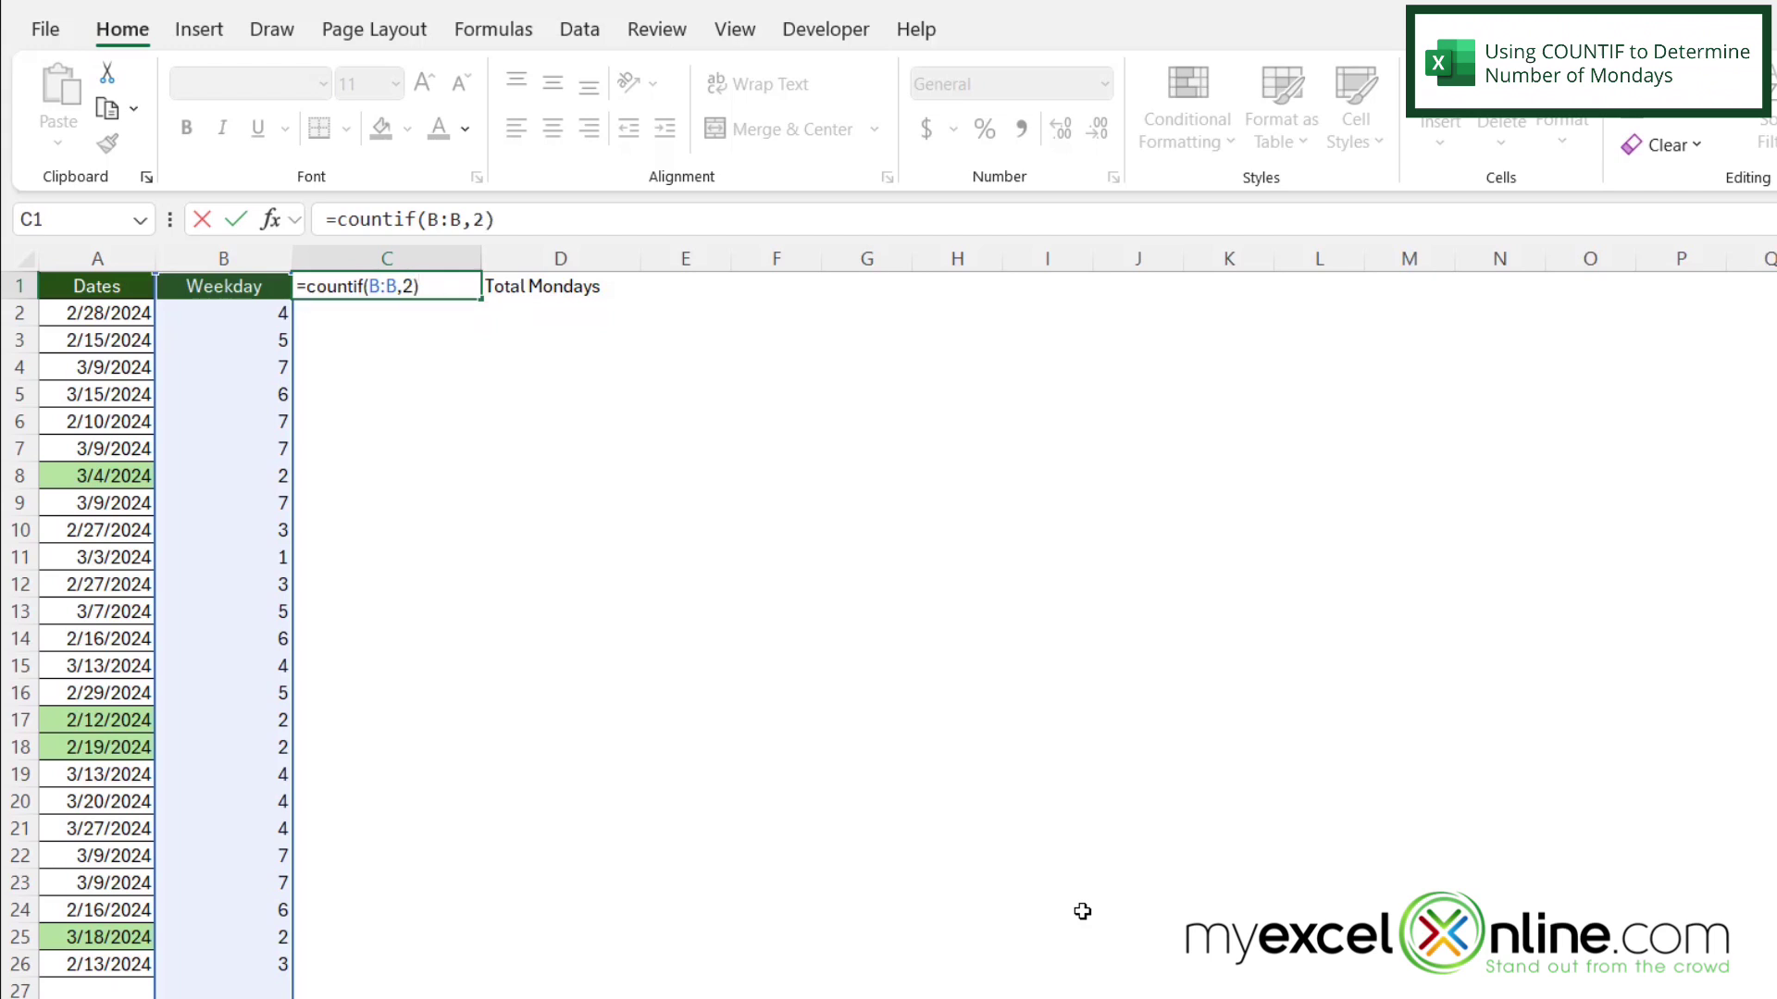
pyautogui.press('Return')
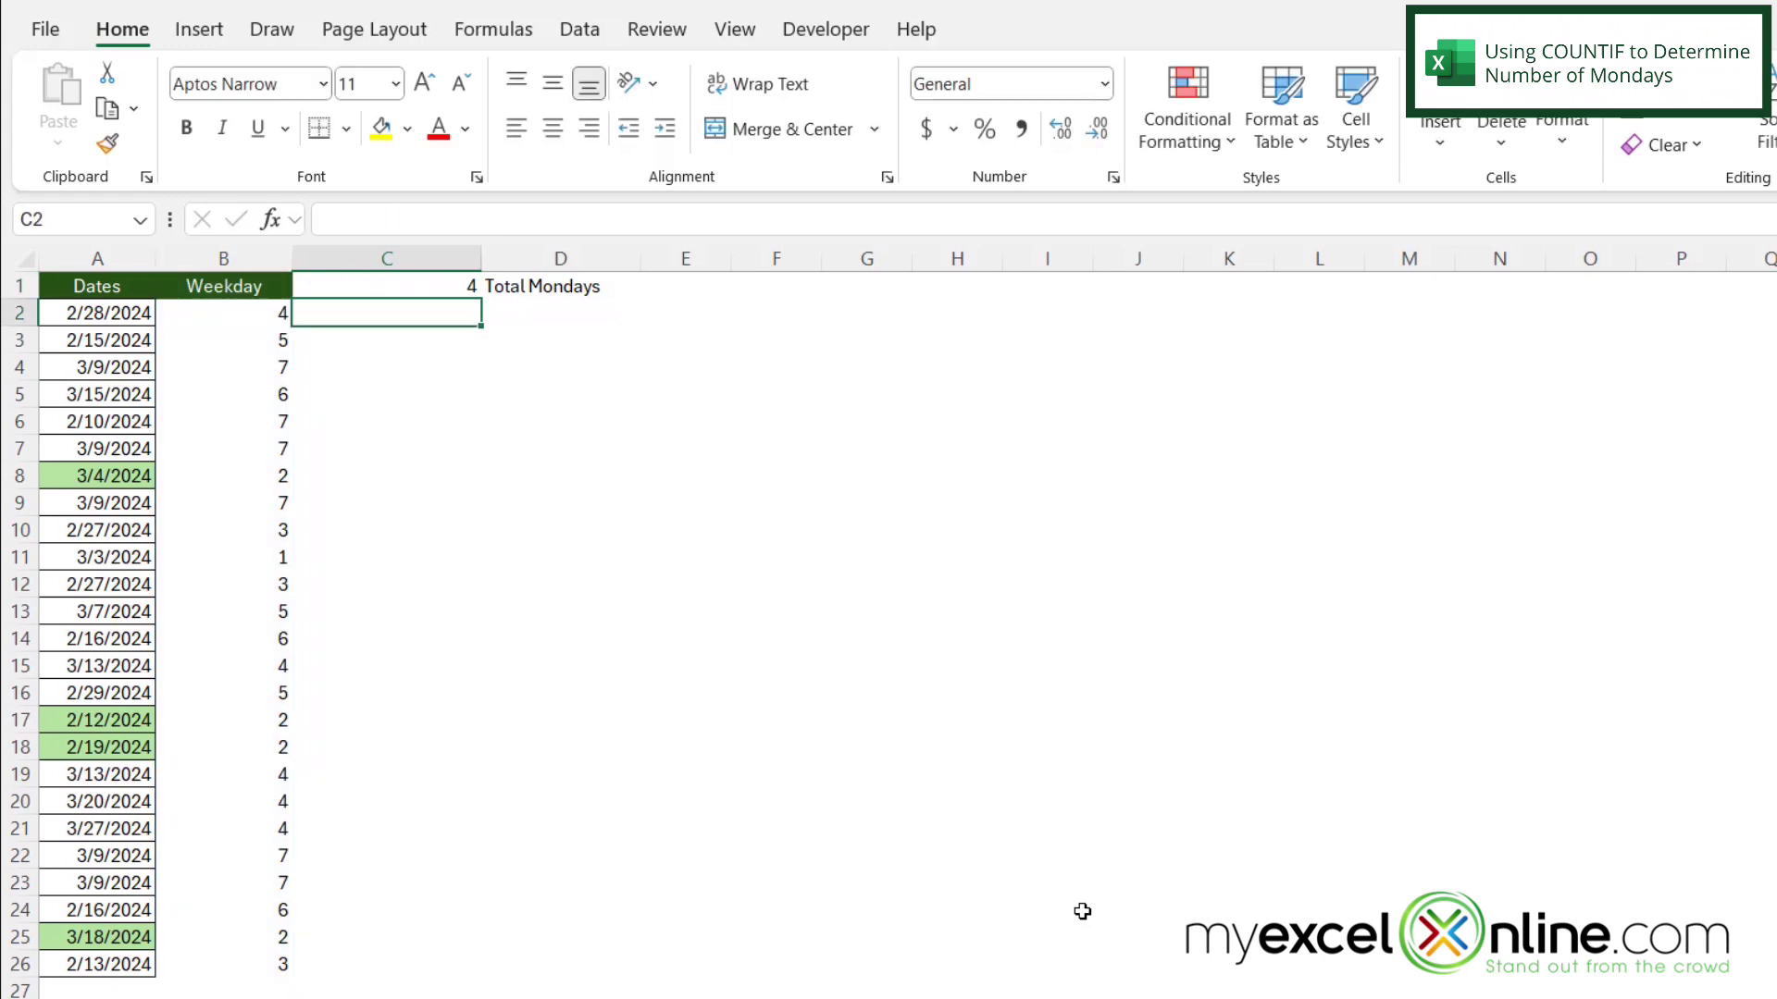